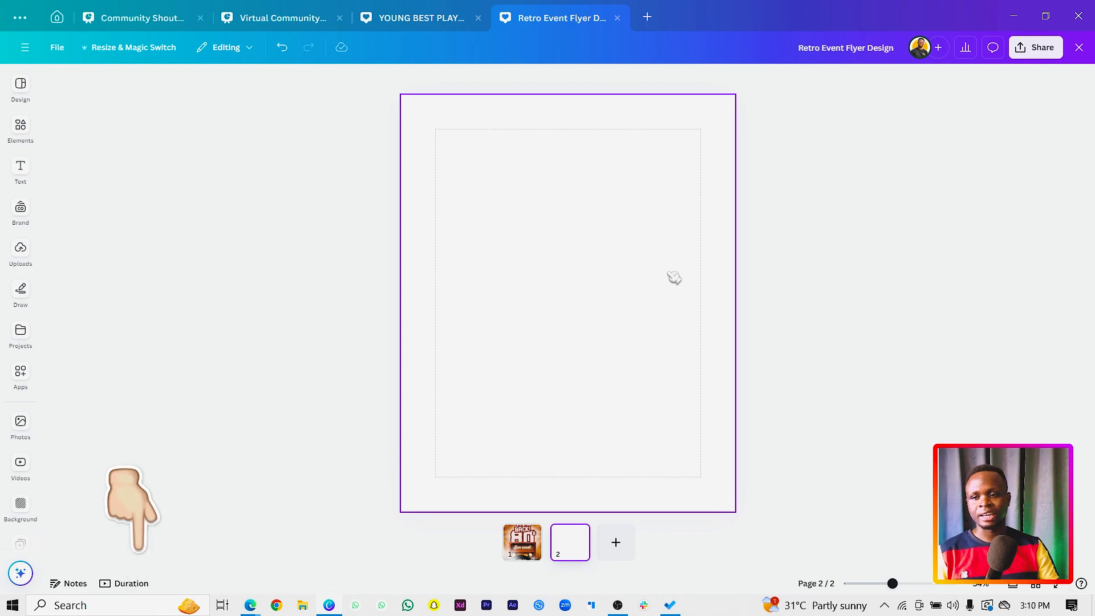
# Add the recently used orange star Retro Background image to page 2 and enlarge it to 1,800 × 1,350, covering the page.
pyautogui.click(24, 135)
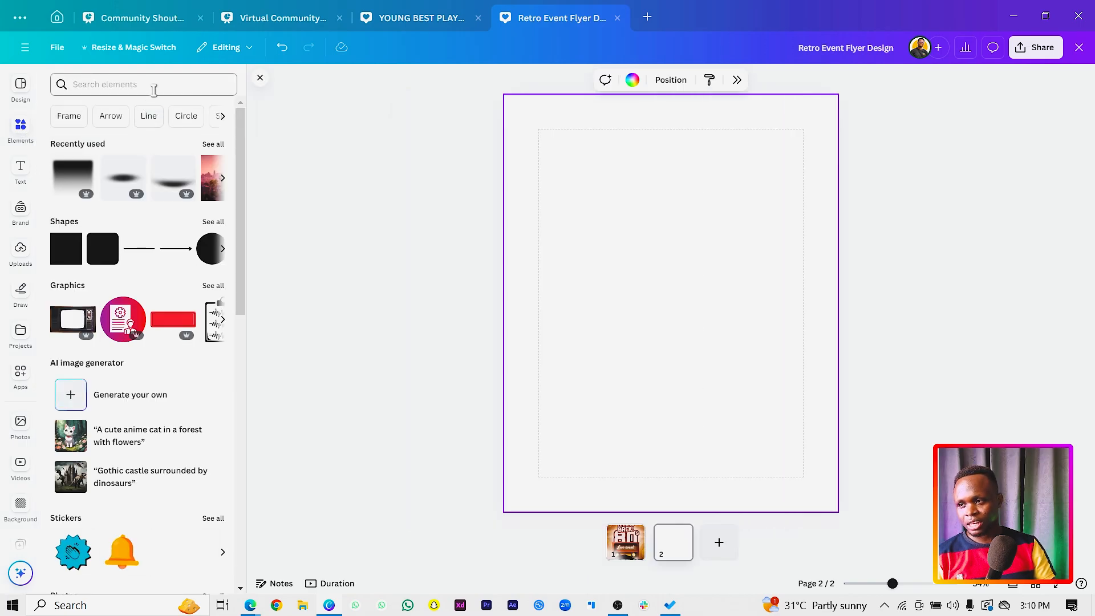
pyautogui.click(221, 146)
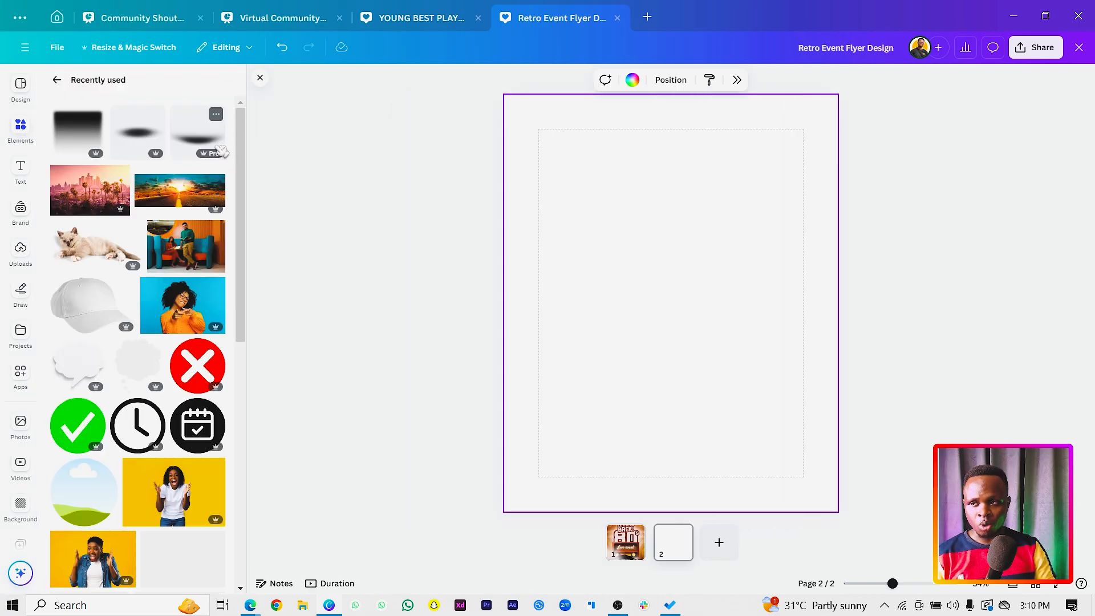
pyautogui.scroll(-3, 124, 313)
pyautogui.scroll(-3, 117, 478)
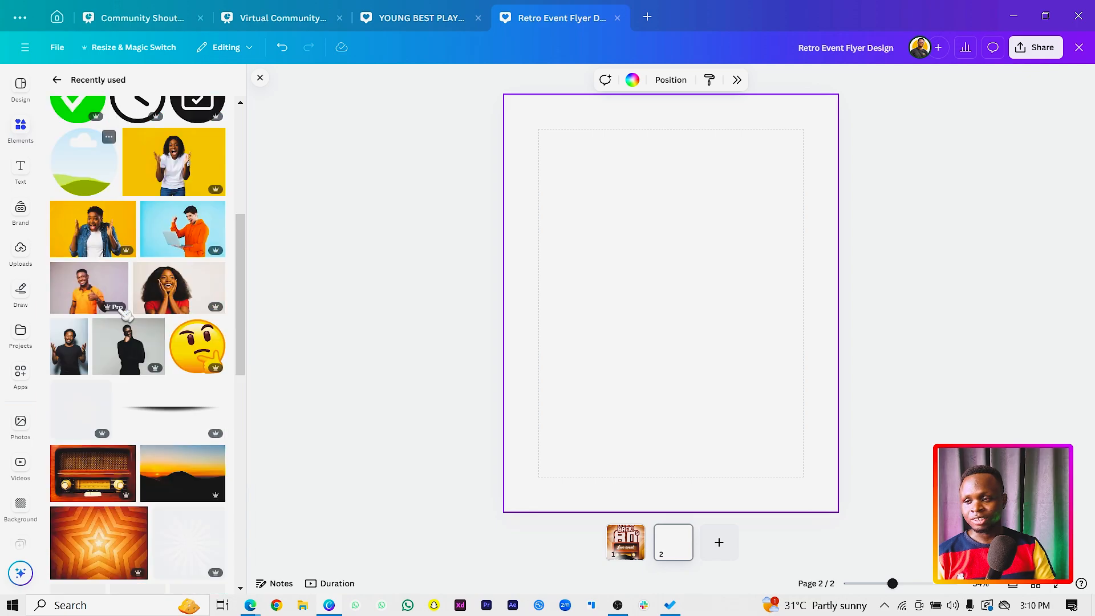
pyautogui.click(123, 507)
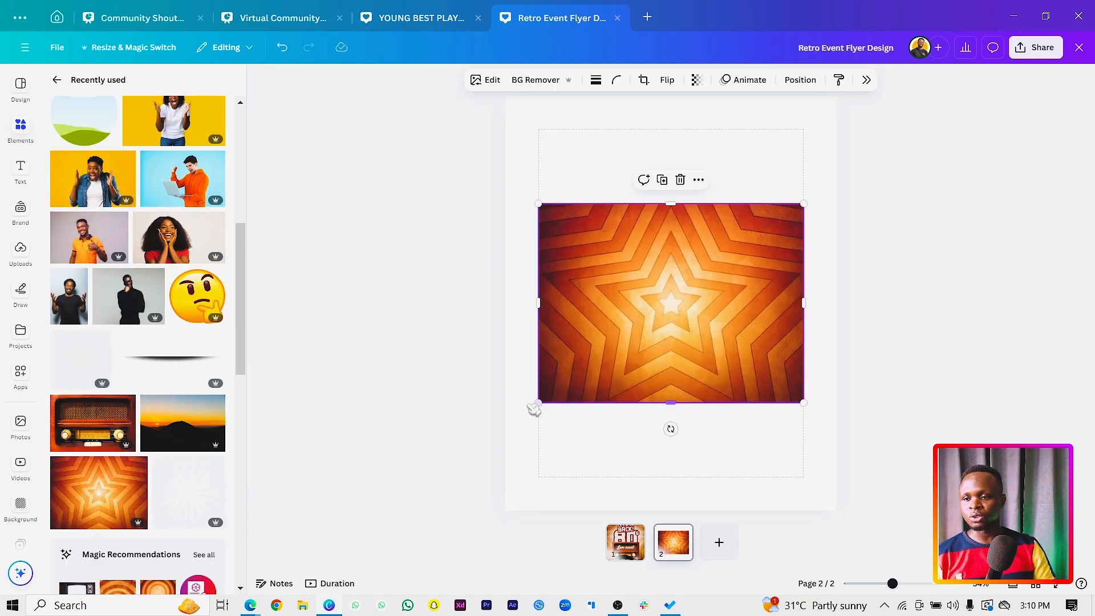
pyautogui.moveTo(538, 403); pyautogui.dragTo(451, 581)
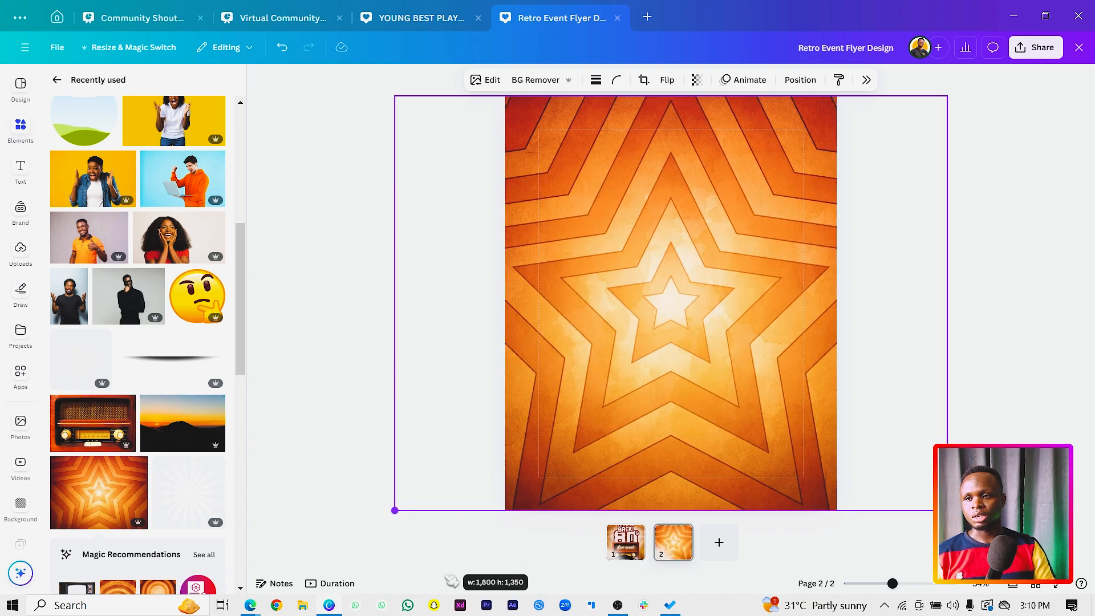
pyautogui.click(139, 466)
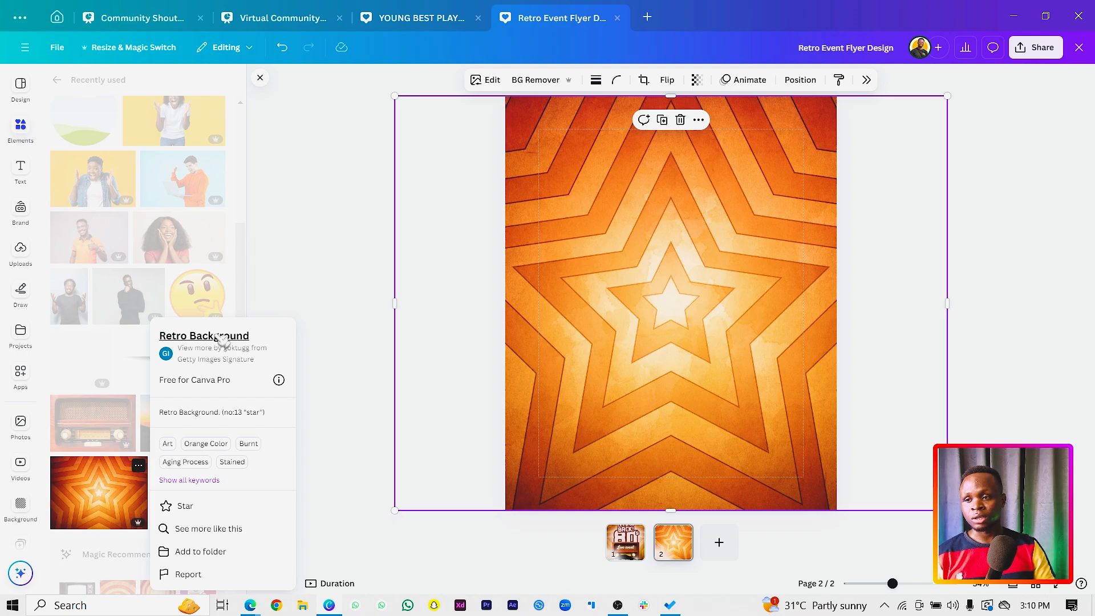
pyautogui.click(371, 254)
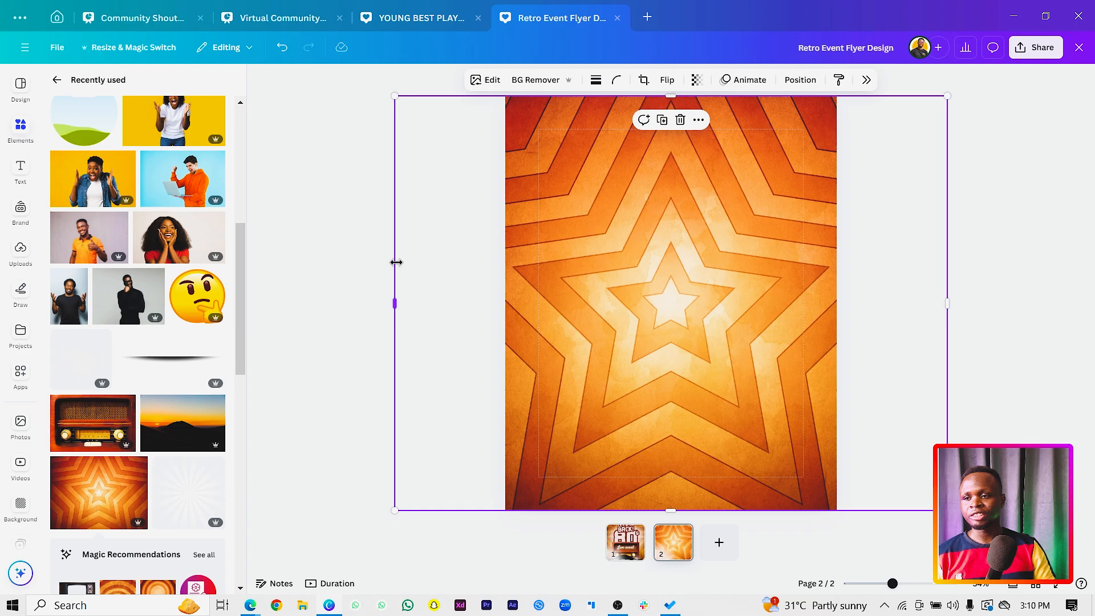
# Crop both sides of the star background to just beyond the page edges and scale it up slightly.
pyautogui.moveTo(395, 262); pyautogui.dragTo(494, 274)
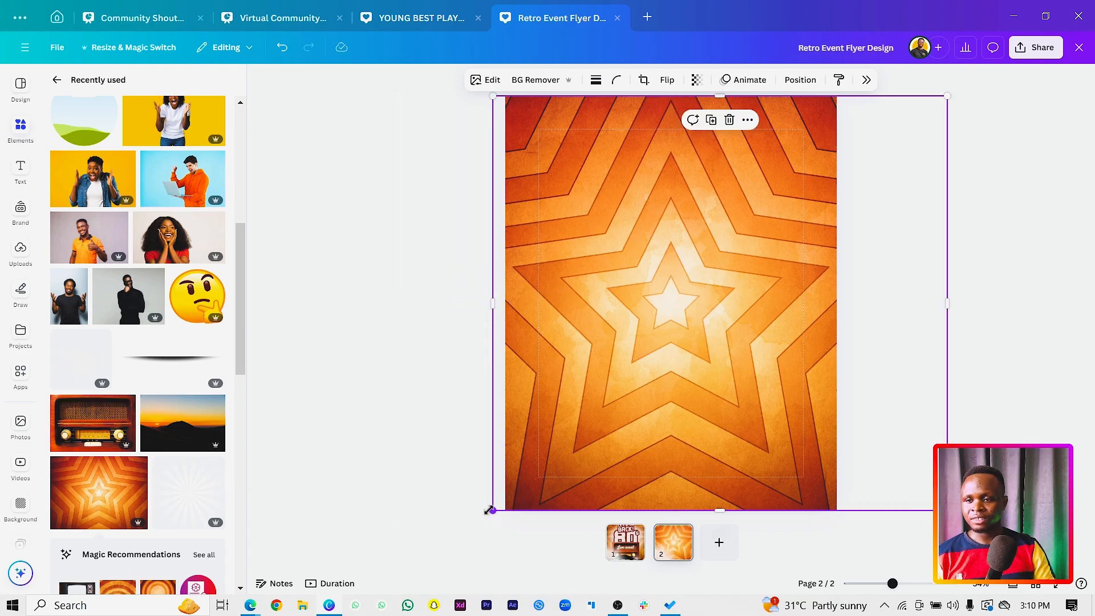
pyautogui.moveTo(489, 509); pyautogui.dragTo(488, 514)
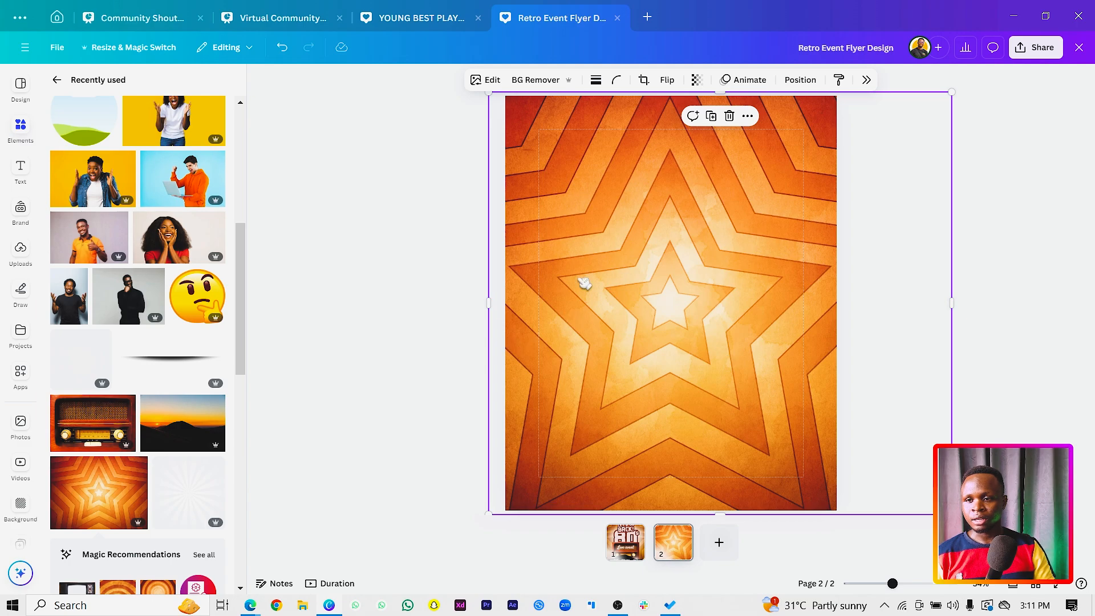
pyautogui.click(272, 223)
pyautogui.click(828, 206)
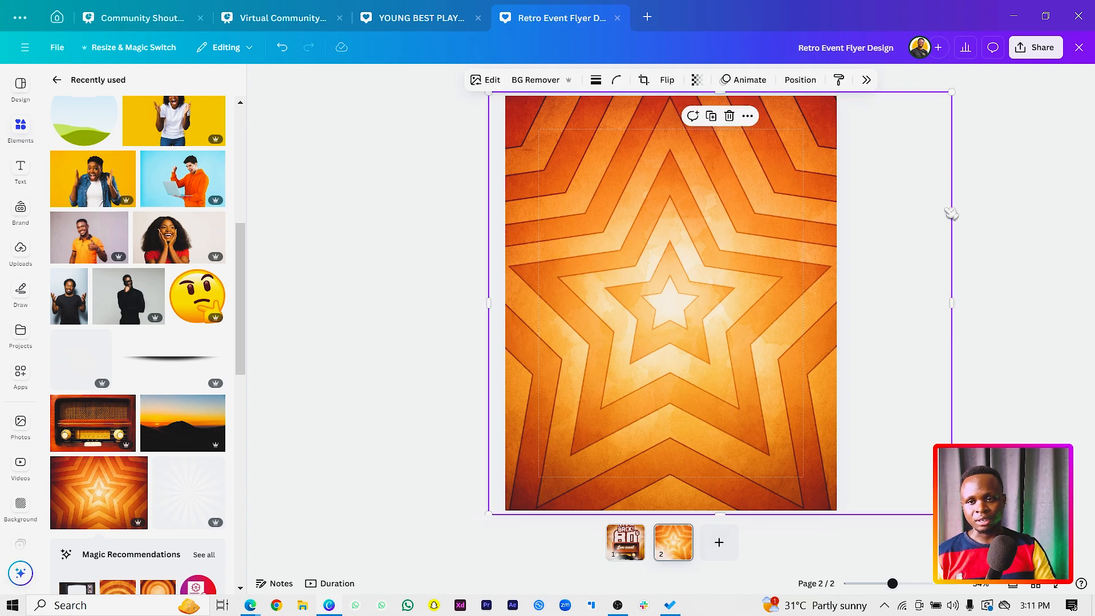
pyautogui.moveTo(952, 214); pyautogui.dragTo(851, 225)
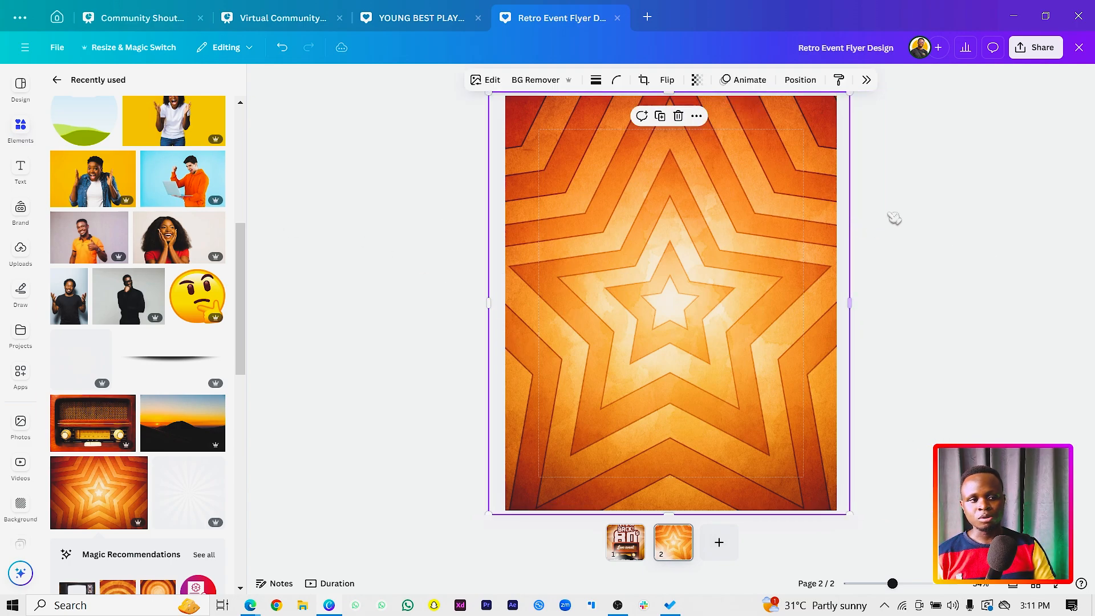
pyautogui.click(907, 202)
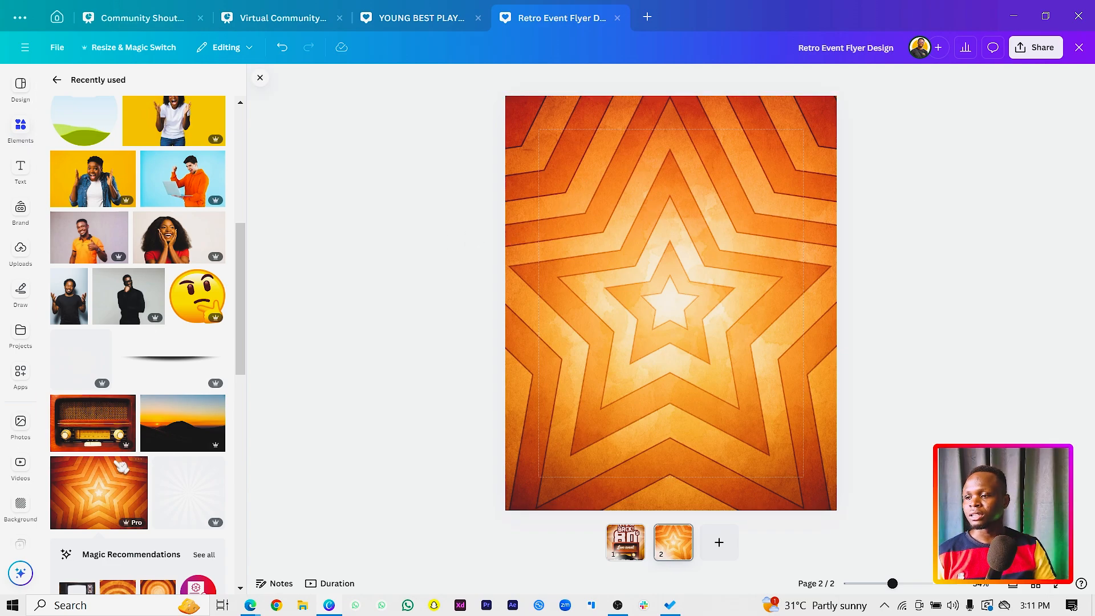
# Place the Sunset hill photo across the bottom of the page, slightly wider than the page, and remove its background.
pyautogui.click(217, 404)
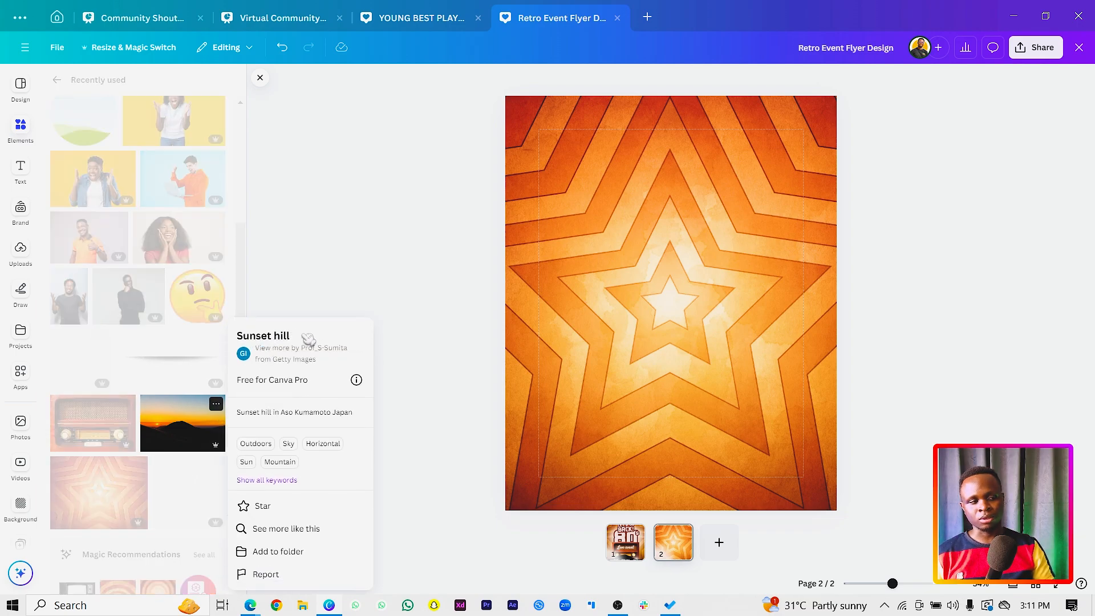
pyautogui.click(188, 438)
pyautogui.click(188, 438)
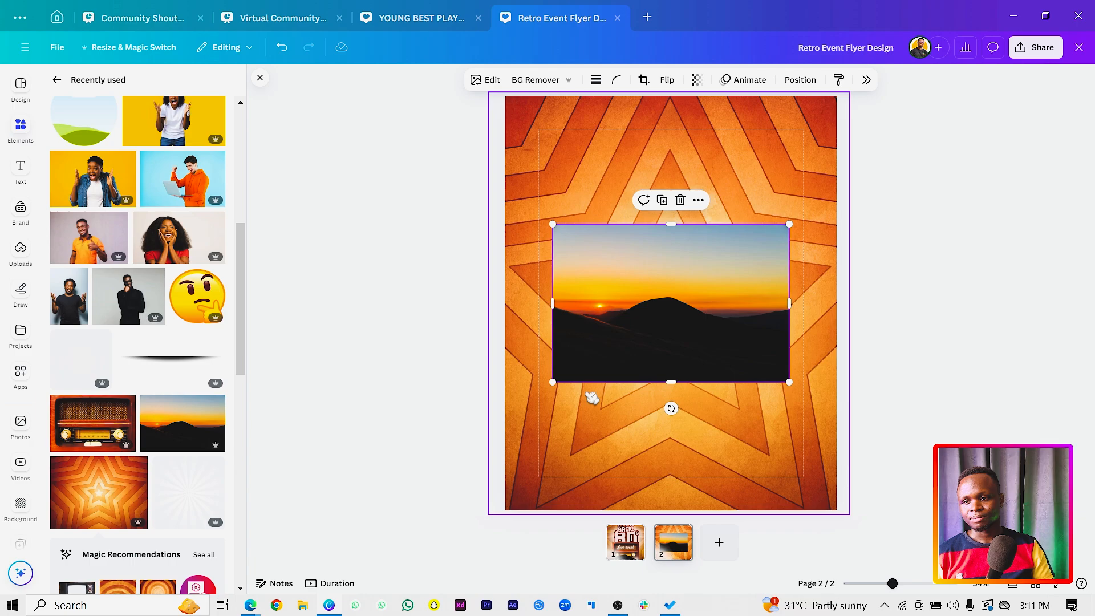
pyautogui.moveTo(553, 383); pyautogui.dragTo(492, 422)
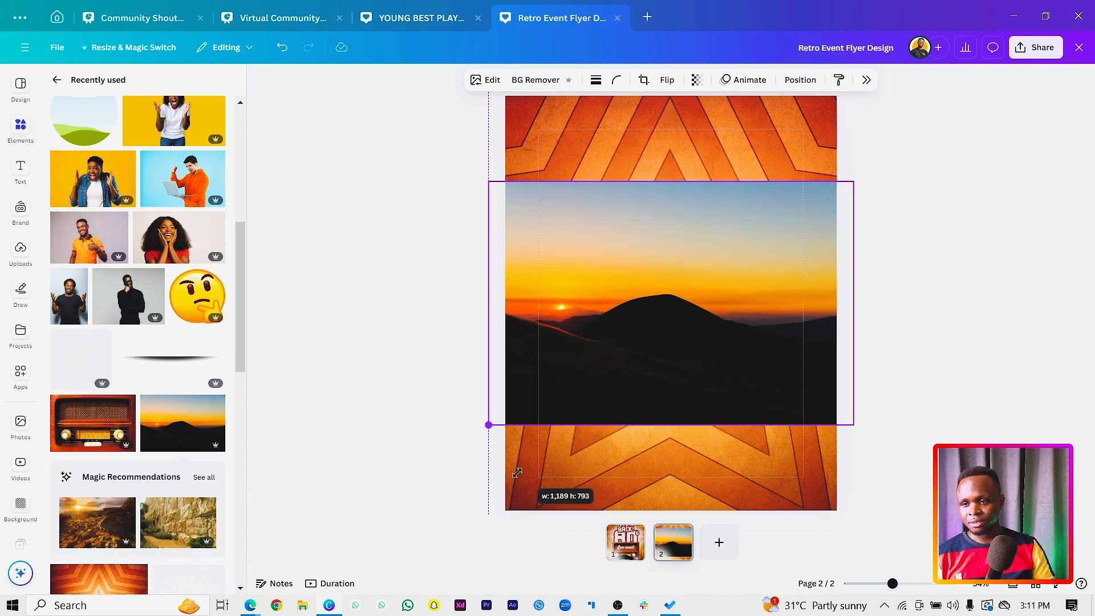
pyautogui.moveTo(616, 362); pyautogui.dragTo(623, 443)
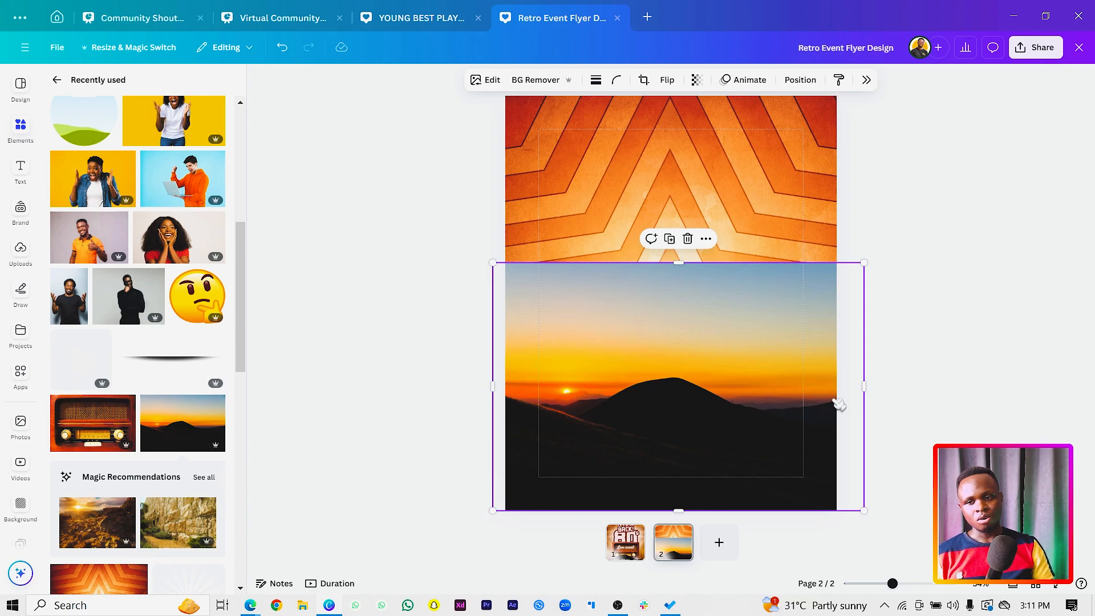
pyautogui.click(556, 80)
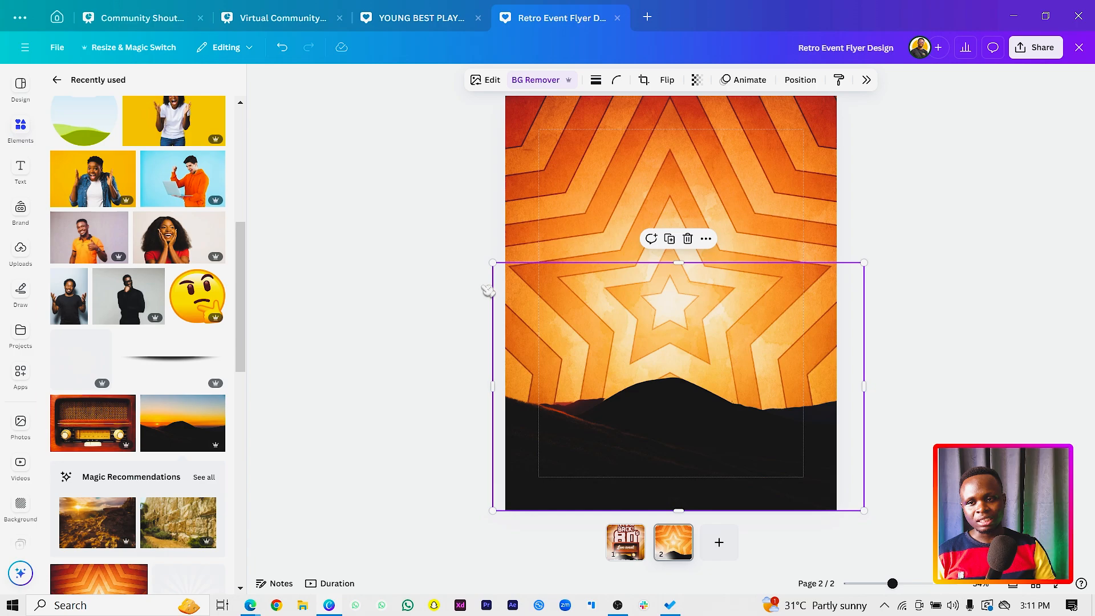
# Add the Retro radio photo to the page and move it down so it overlaps the hill.
pyautogui.click(81, 415)
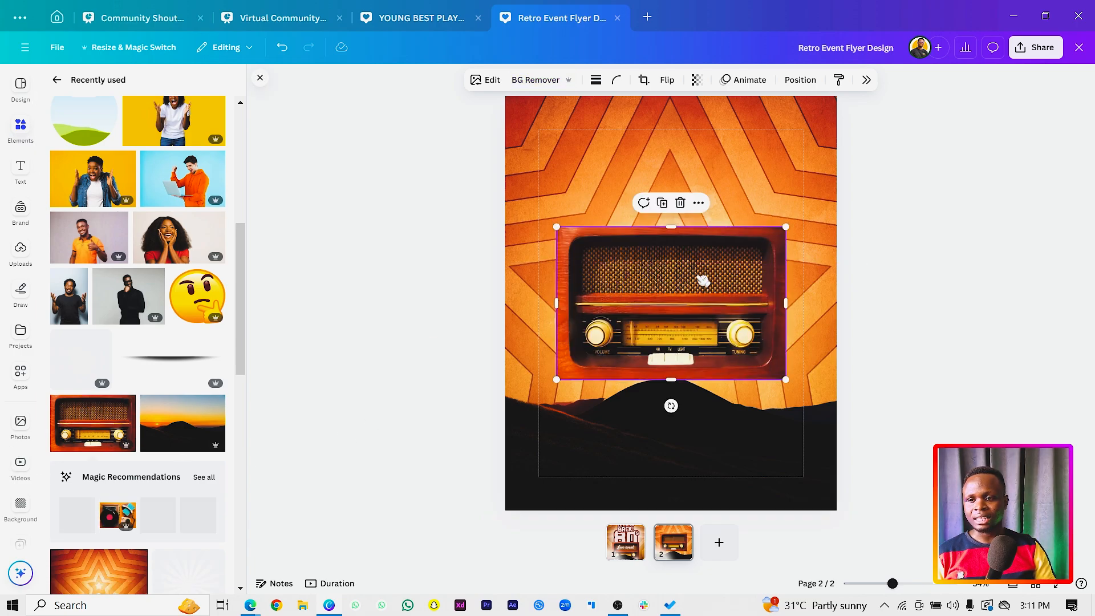
pyautogui.click(126, 404)
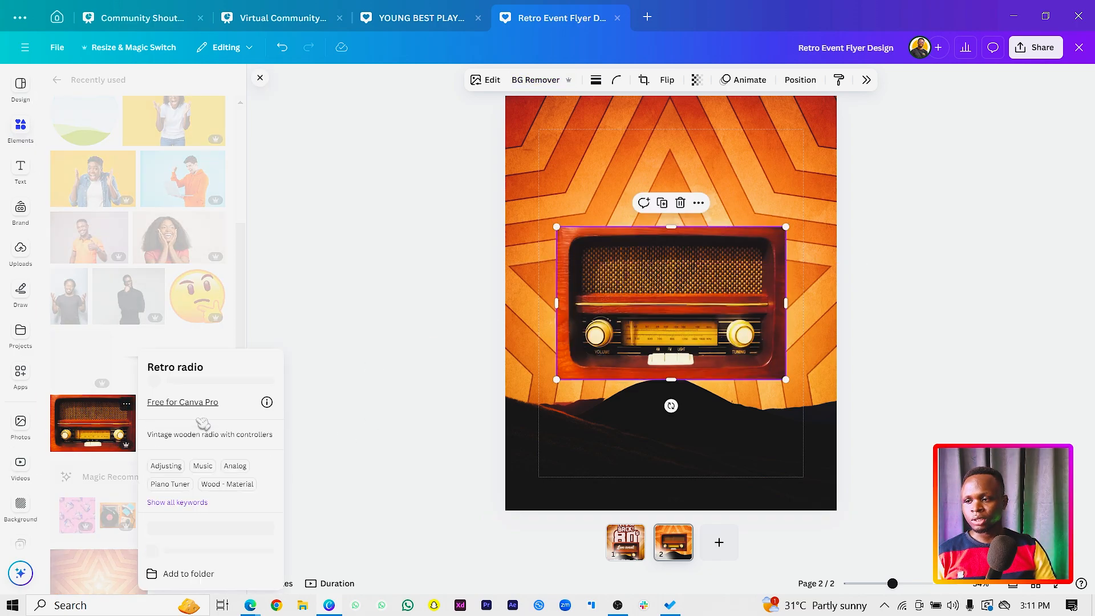
pyautogui.click(745, 296)
pyautogui.moveTo(731, 288); pyautogui.dragTo(740, 321)
pyautogui.rightClick(741, 305)
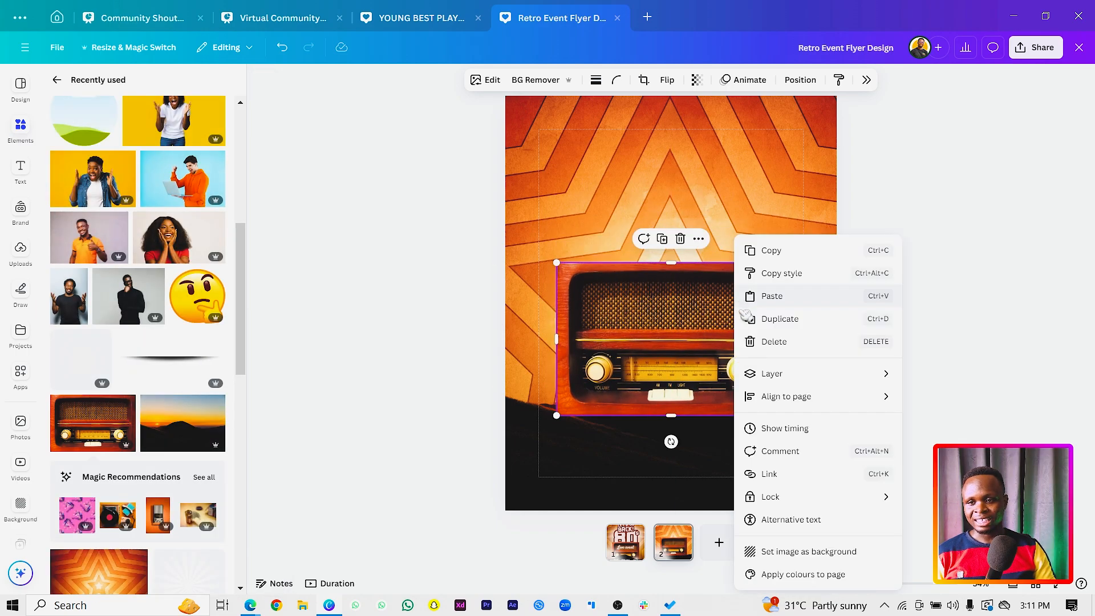
pyautogui.moveTo(802, 377)
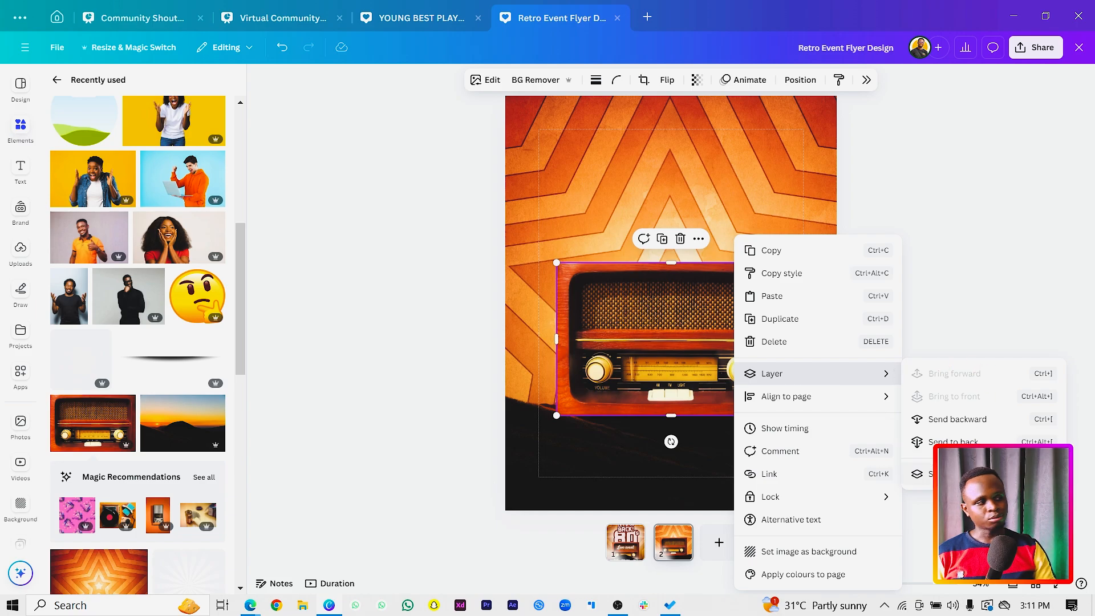
pyautogui.click(919, 474)
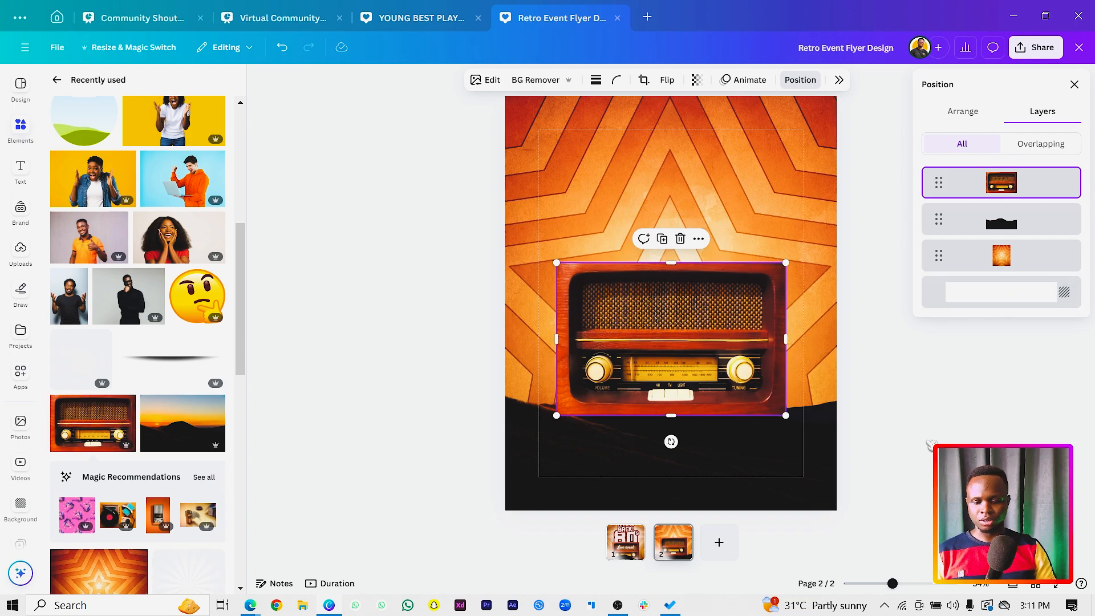
pyautogui.rightClick(691, 321)
pyautogui.moveTo(790, 381)
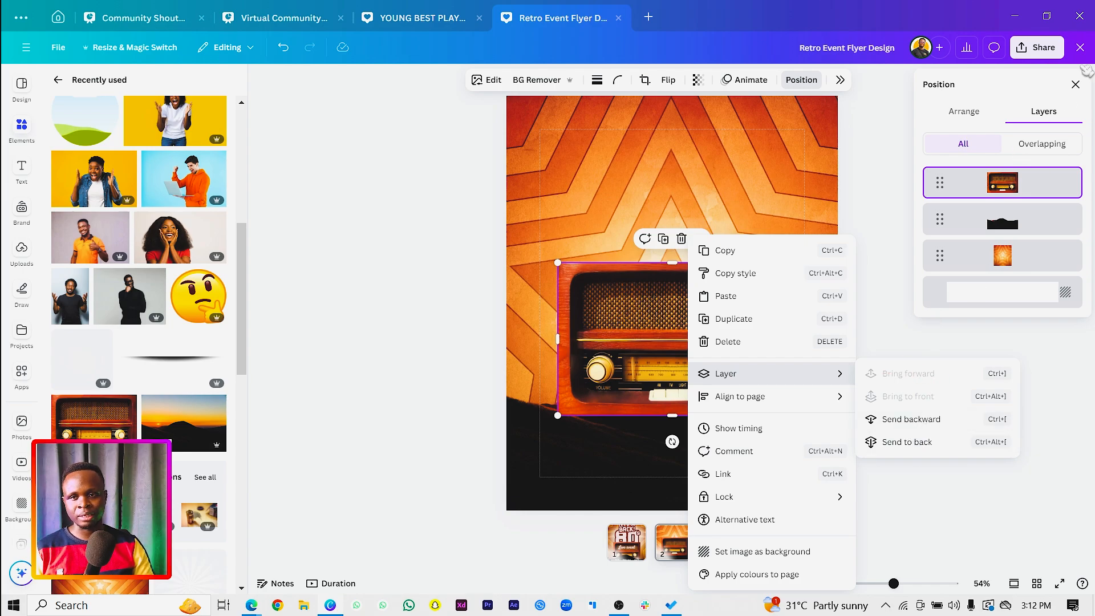
pyautogui.click(1077, 84)
pyautogui.click(1078, 86)
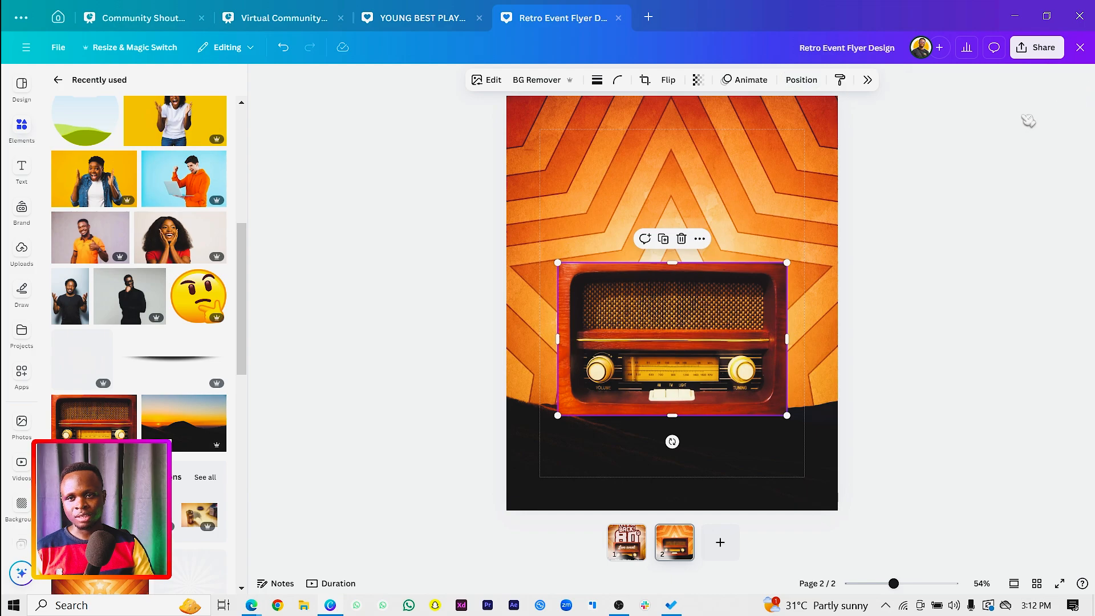
# Show the page's layers and move the radio layer below the hill layer.
pyautogui.rightClick(665, 323)
pyautogui.moveTo(768, 382)
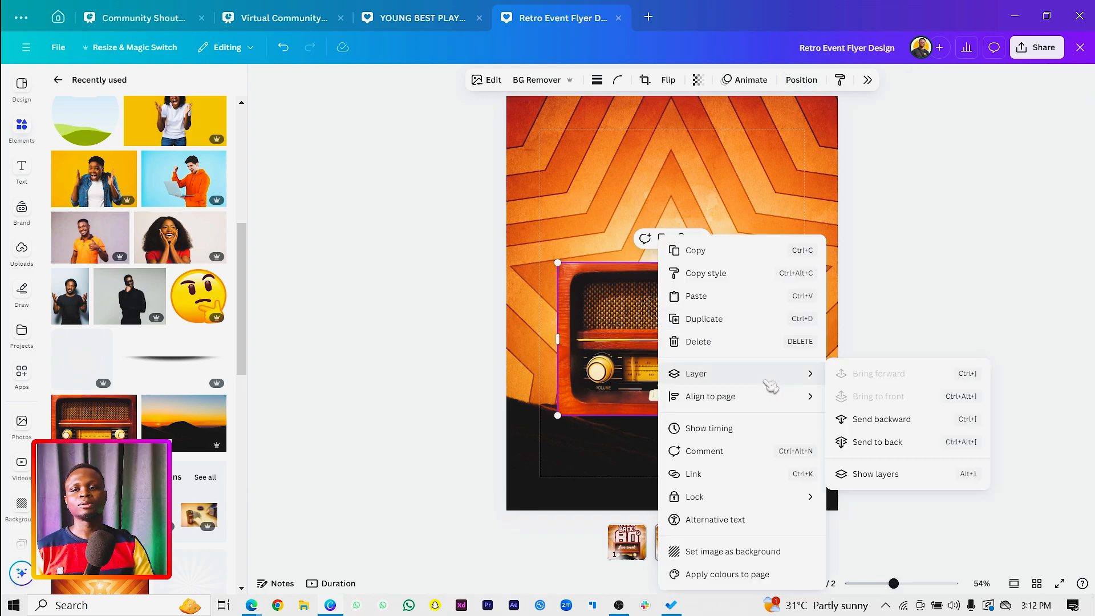
pyautogui.click(898, 474)
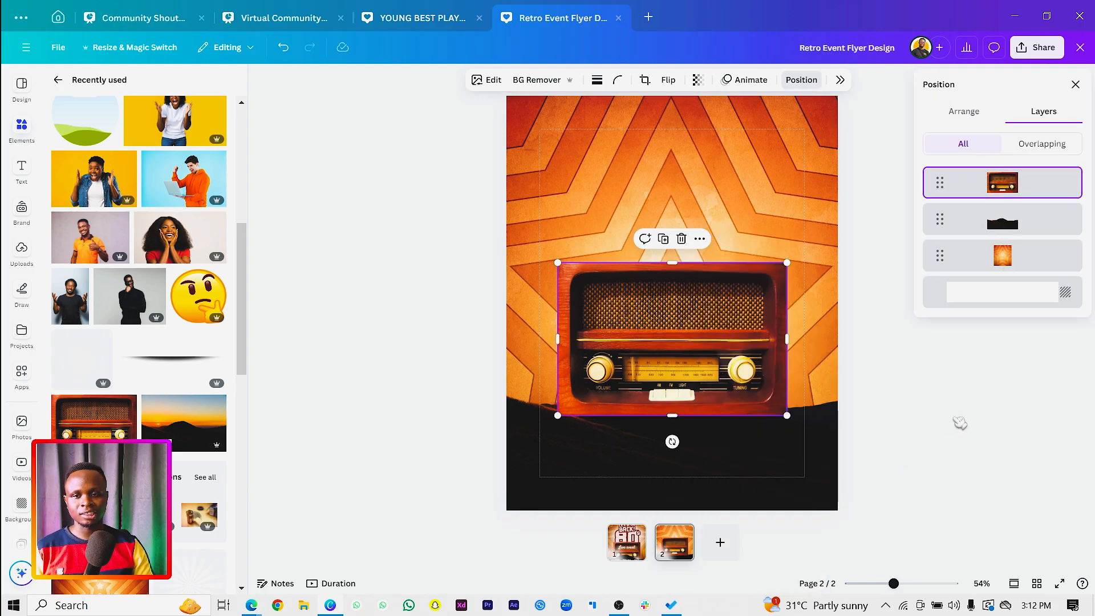
pyautogui.moveTo(1006, 194); pyautogui.dragTo(1008, 222)
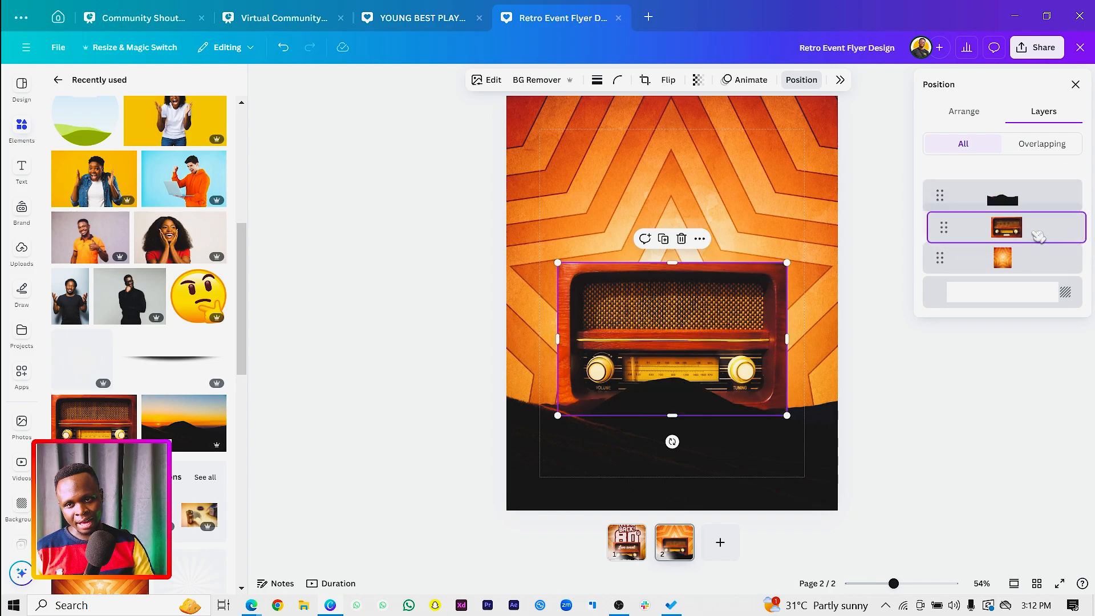
pyautogui.click(402, 256)
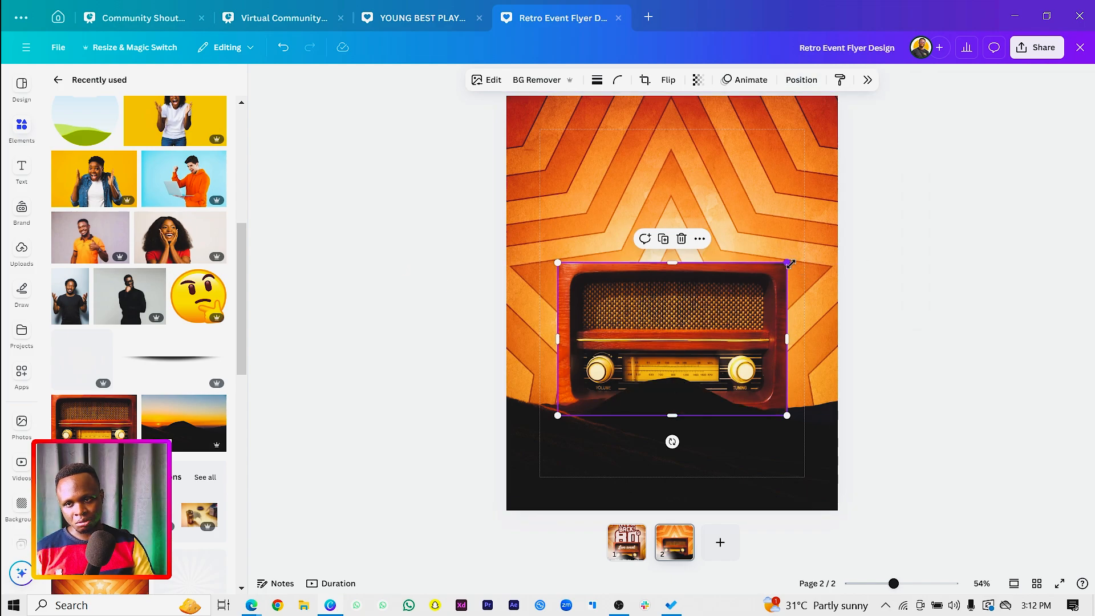
# Shrink the radio slightly and centre it so its base sits behind the hill.
pyautogui.moveTo(790, 263); pyautogui.dragTo(779, 293)
pyautogui.moveTo(685, 317); pyautogui.dragTo(683, 327)
pyautogui.click(422, 233)
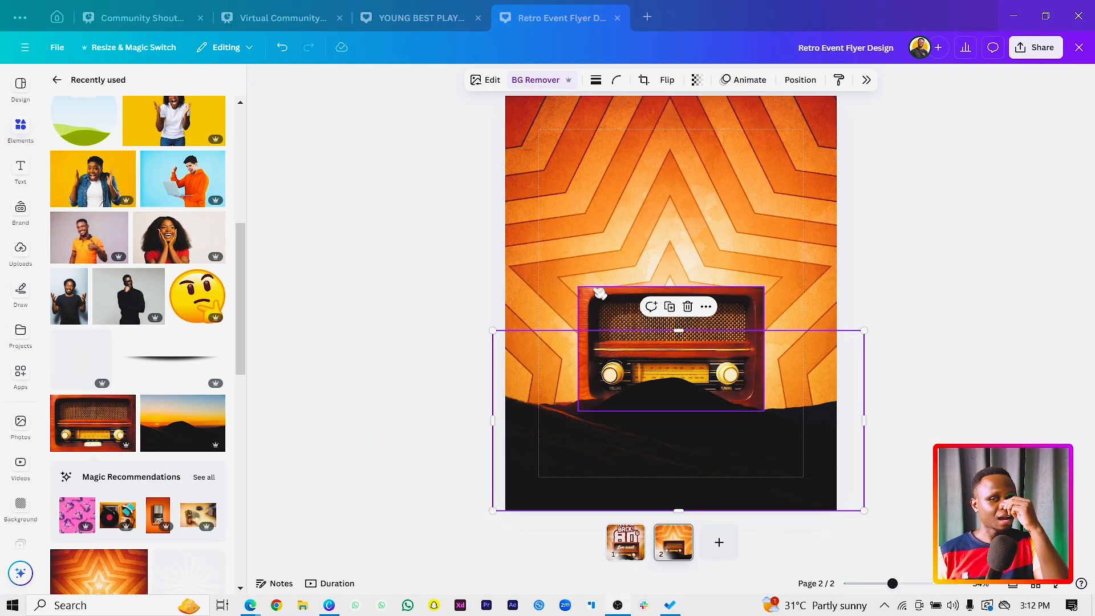
pyautogui.click(450, 198)
# Add a text box above the radio in the Kagitingan font and replace its placeholder with "80".
pyautogui.press('t')
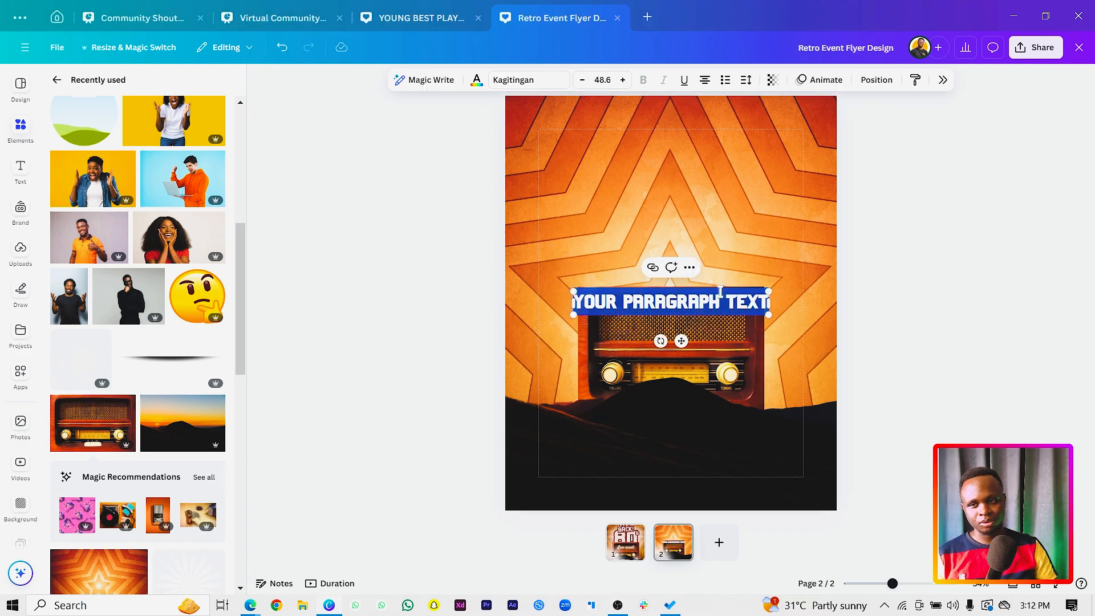
pyautogui.moveTo(671, 341); pyautogui.dragTo(687, 226)
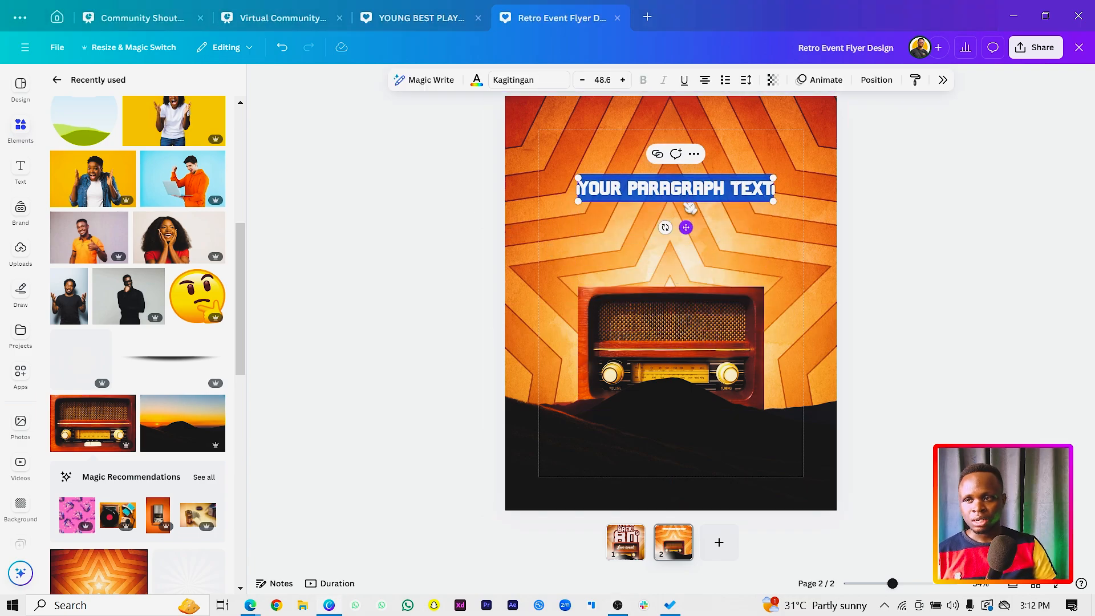
pyautogui.click(548, 79)
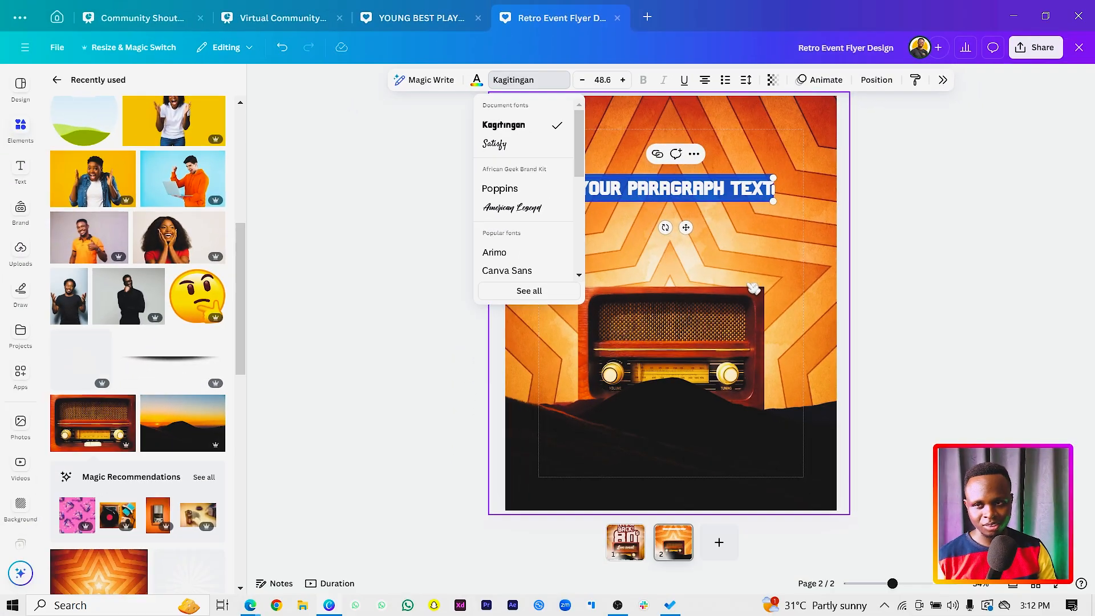
pyautogui.click(867, 244)
pyautogui.click(854, 266)
pyautogui.hotkey('ctrl', 'a')
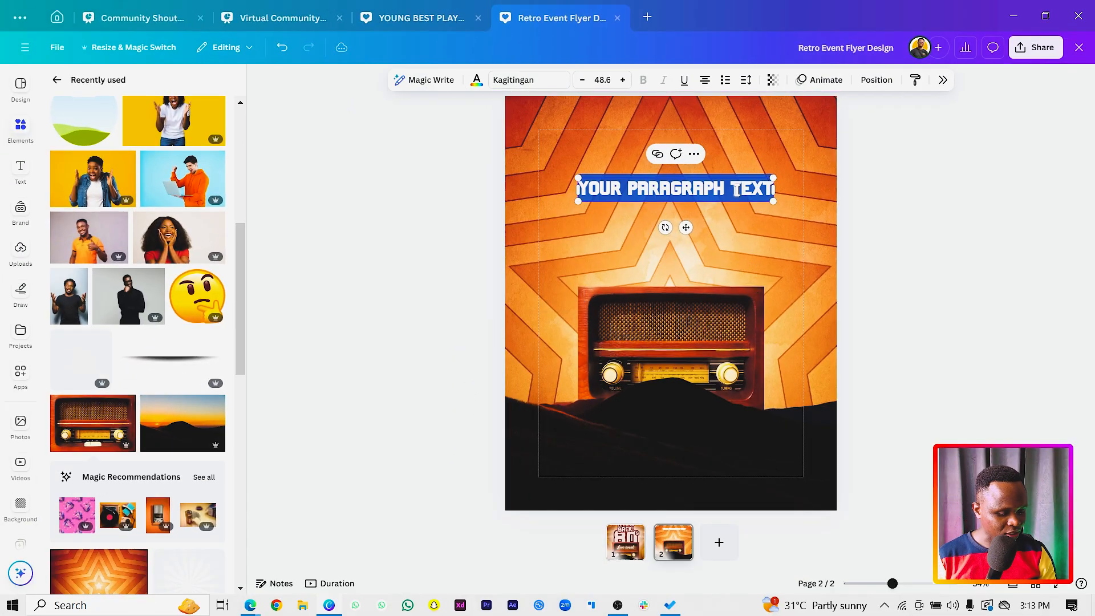
pyautogui.write('80')
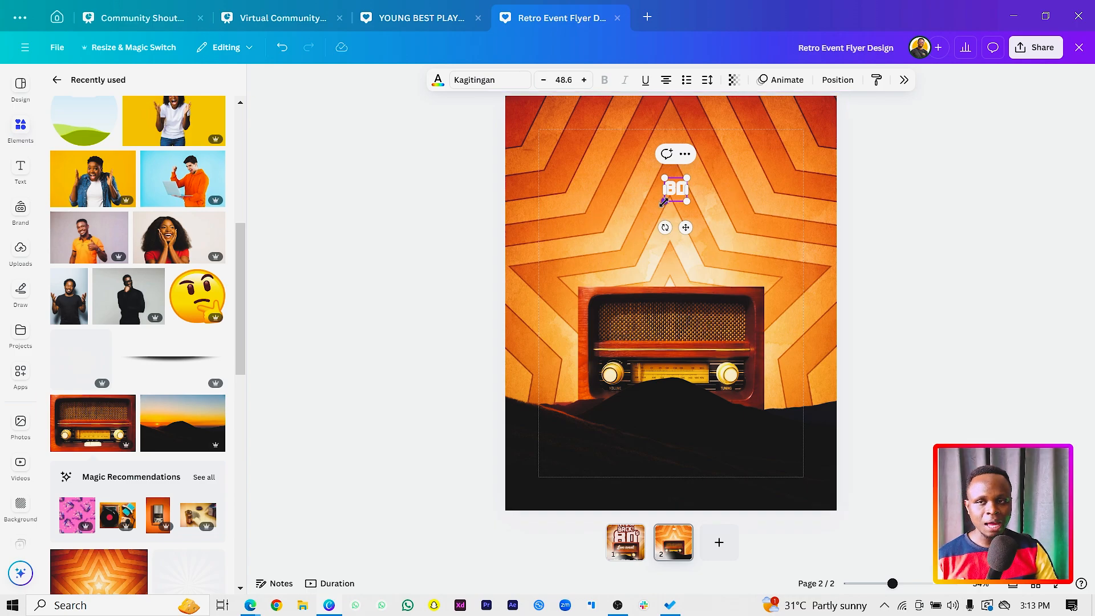
# Enlarge the "80" text to about size 466 and centre it so it overlaps the upper part of the radio.
pyautogui.moveTo(664, 201); pyautogui.dragTo(562, 292)
pyautogui.click(453, 215)
pyautogui.moveTo(704, 182); pyautogui.dragTo(701, 266)
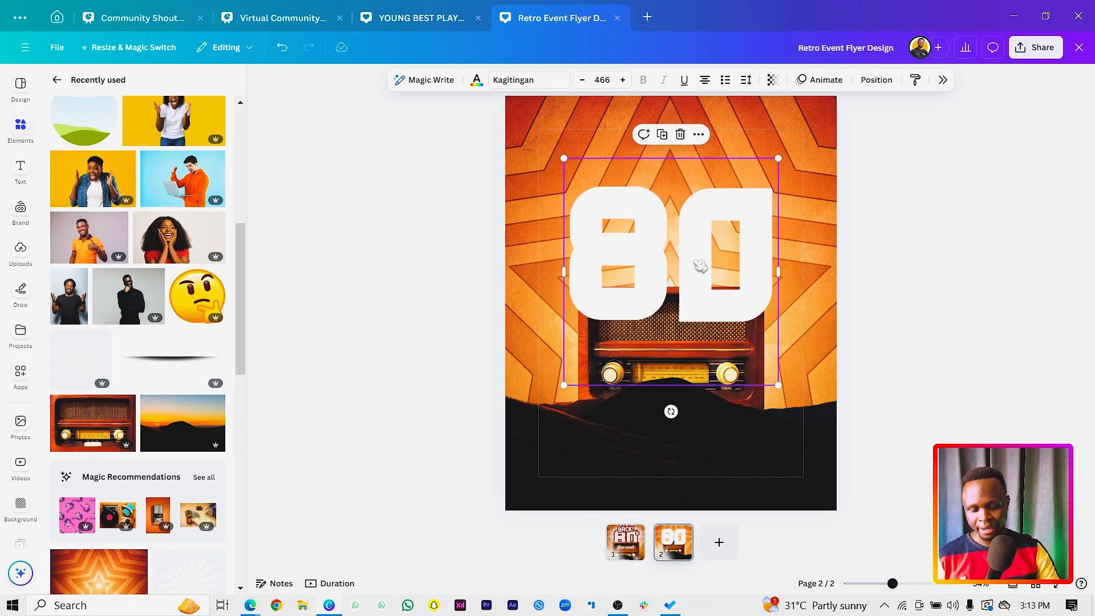
# Send the "80" text behind the radio and shrink it to about size 404 to match the radio's width.
pyautogui.hotkey('ctrl', '[')
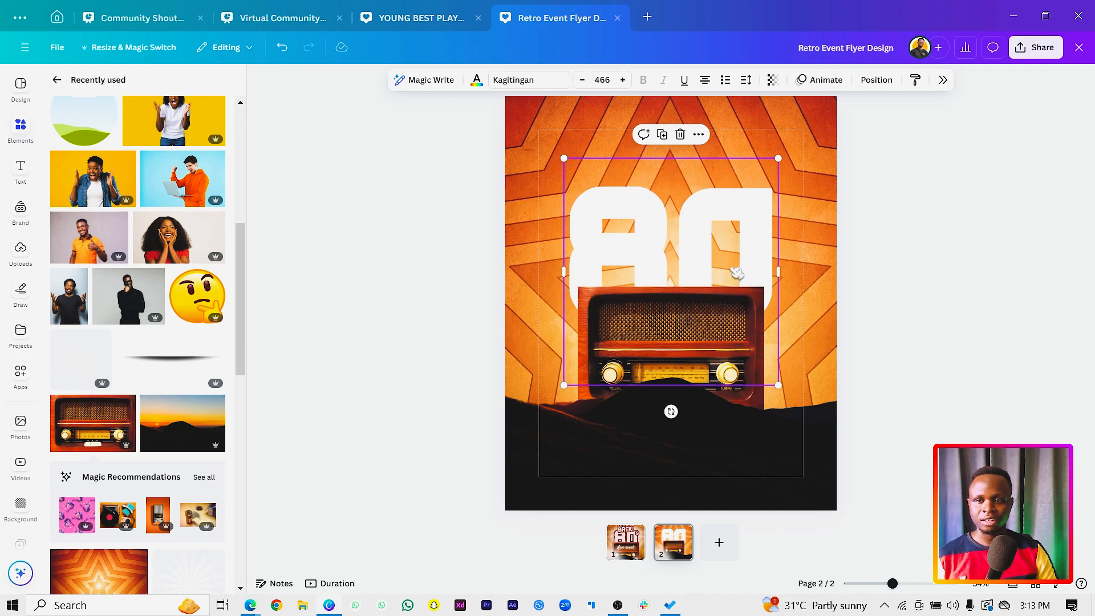
pyautogui.moveTo(564, 385); pyautogui.dragTo(612, 349)
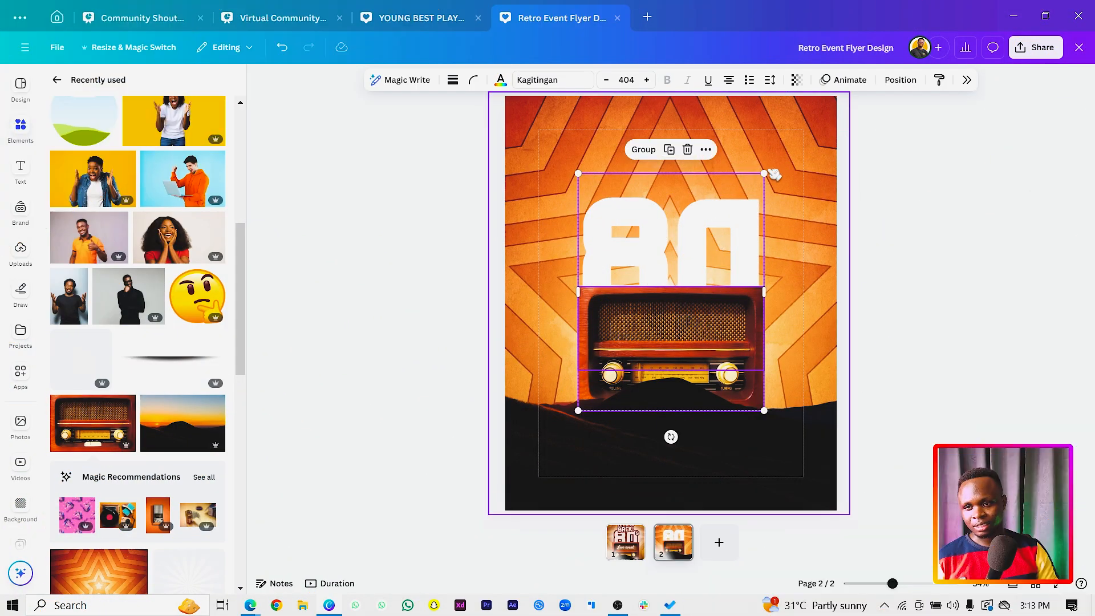
# Enlarge the "80" and the radio together until the text is about size 450, and raise the "80" further above the radio.
pyautogui.moveTo(771, 170); pyautogui.dragTo(789, 164)
pyautogui.moveTo(751, 217); pyautogui.dragTo(752, 209)
pyautogui.click(677, 215)
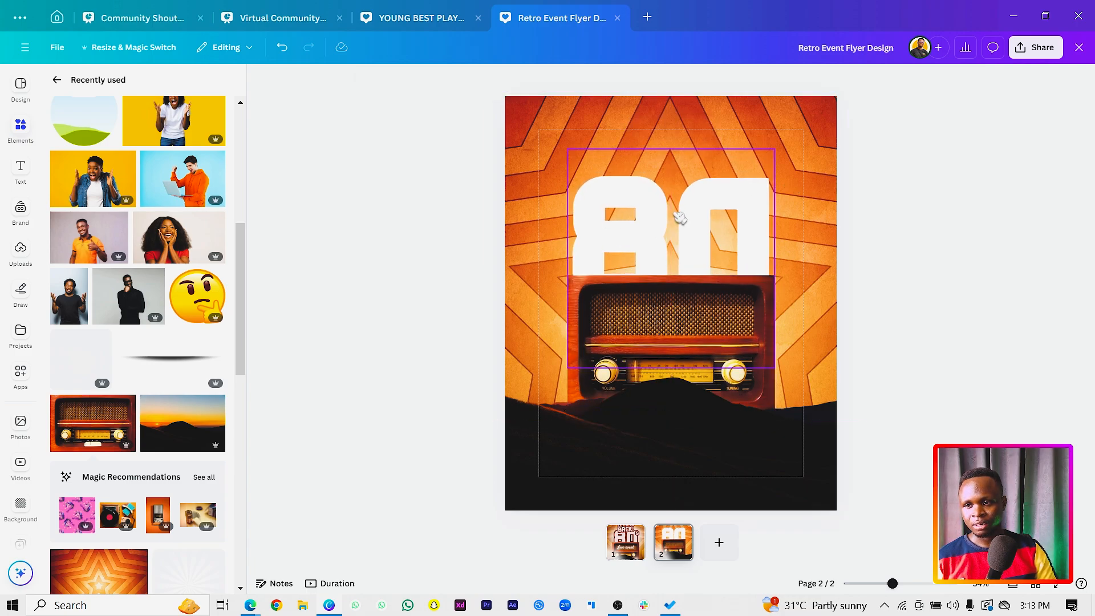
pyautogui.moveTo(677, 216); pyautogui.dragTo(675, 203)
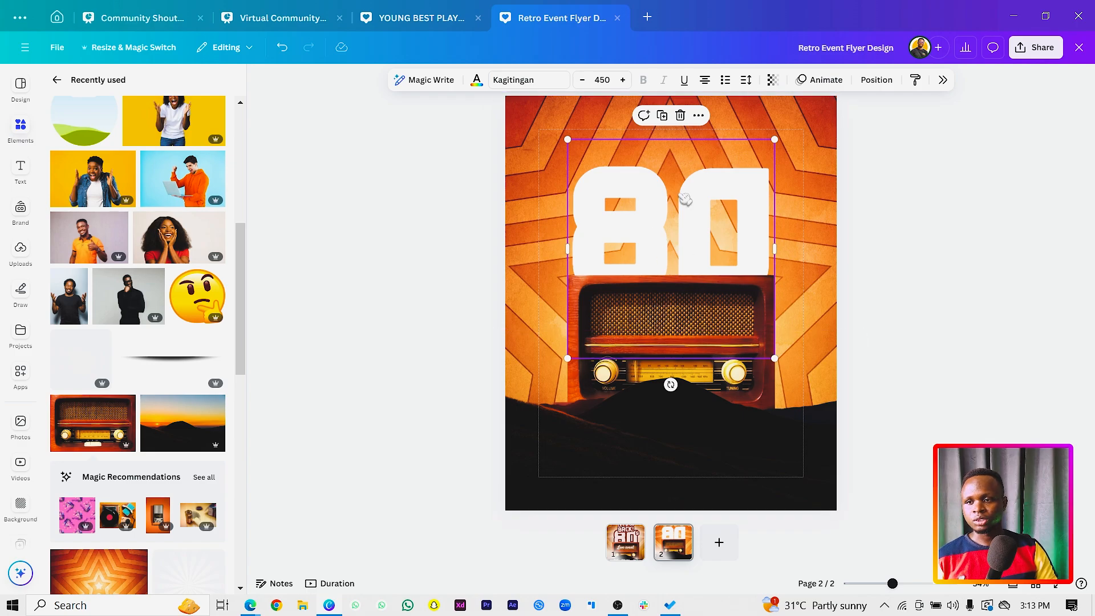
# Apply the Outline text effect to the "80".
pyautogui.click(942, 80)
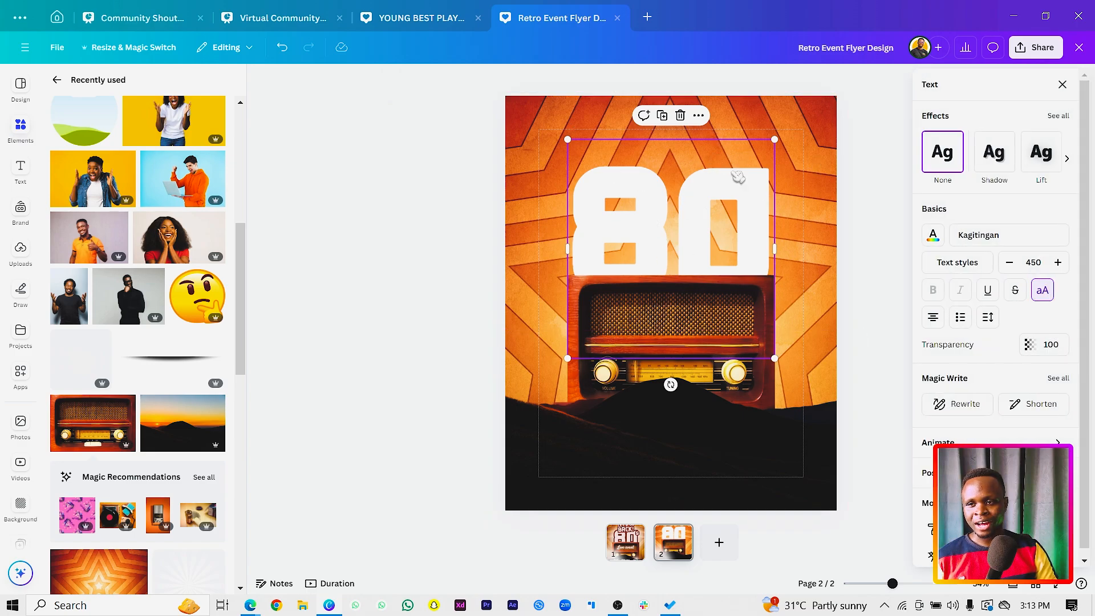
pyautogui.click(1072, 118)
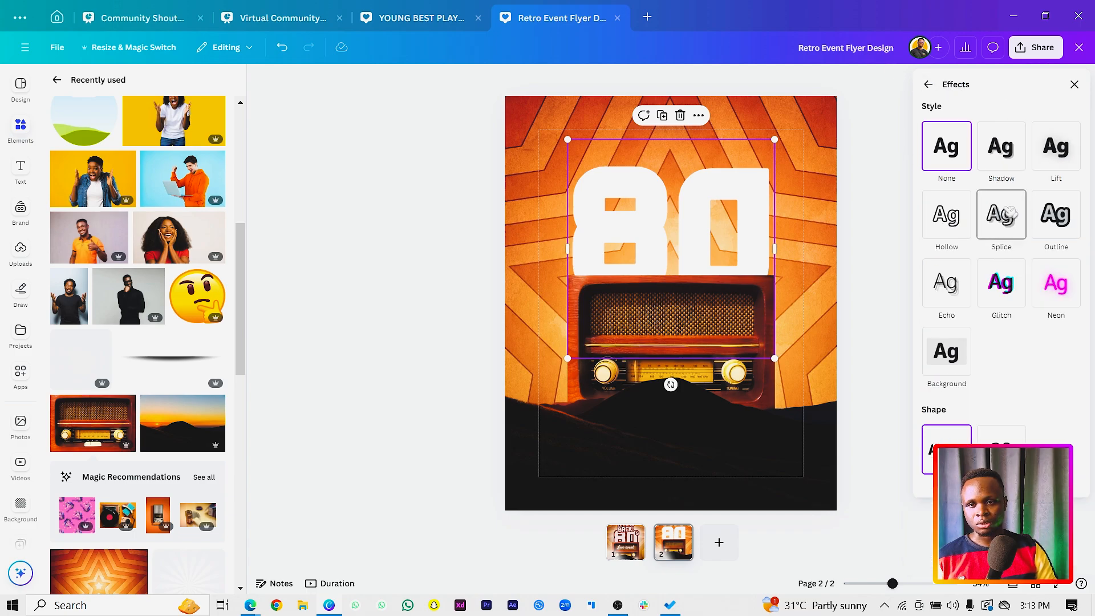
pyautogui.click(1059, 227)
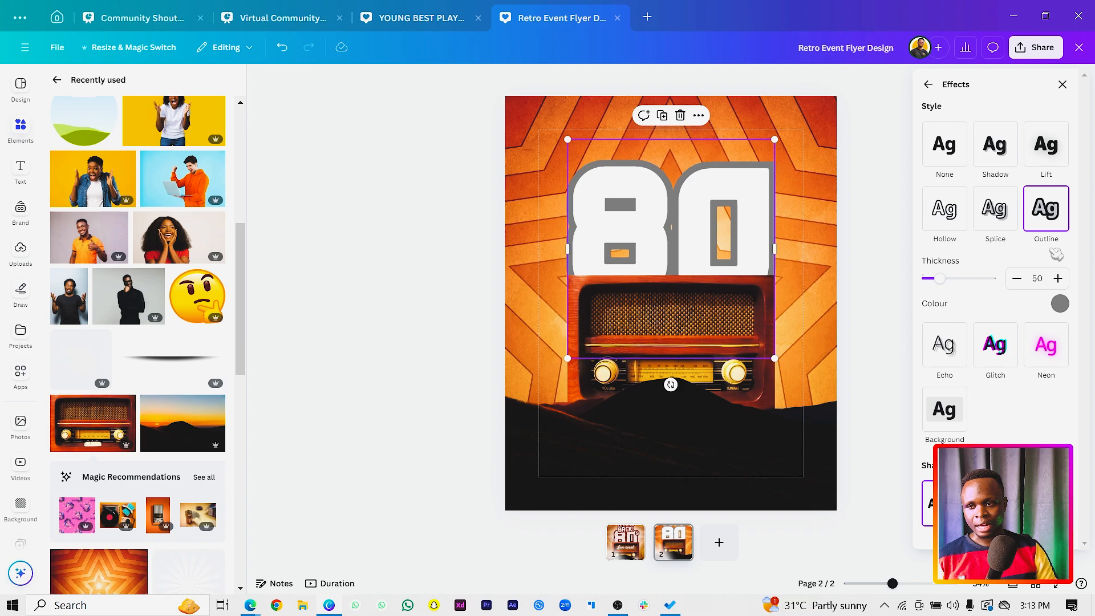
# Set the outline colour of the "80" to a dark brown sampled from the radio's upper edge.
pyautogui.click(1060, 304)
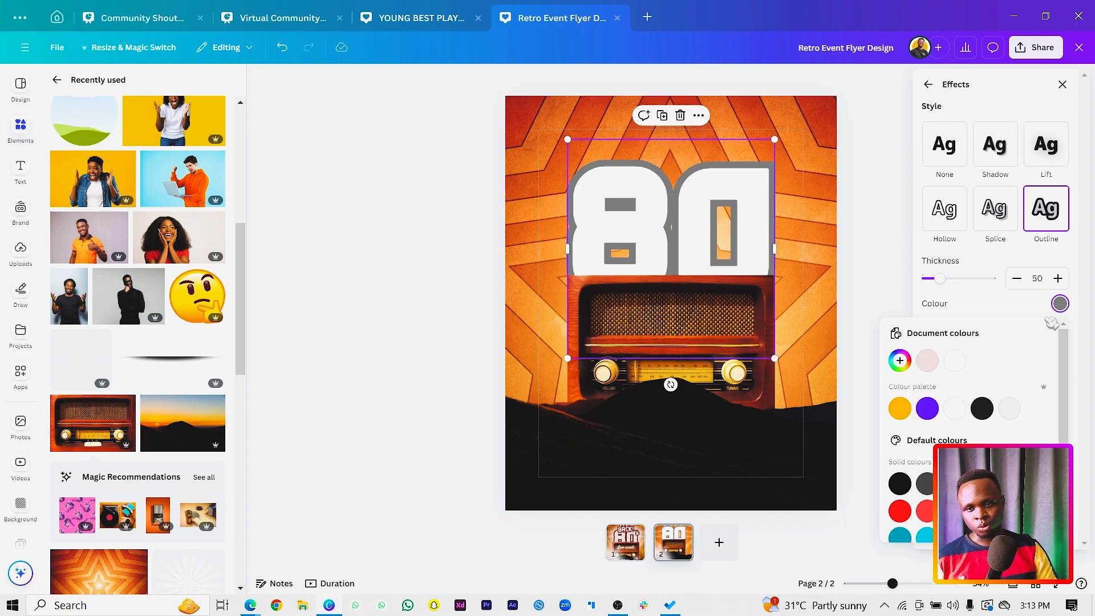
pyautogui.click(911, 361)
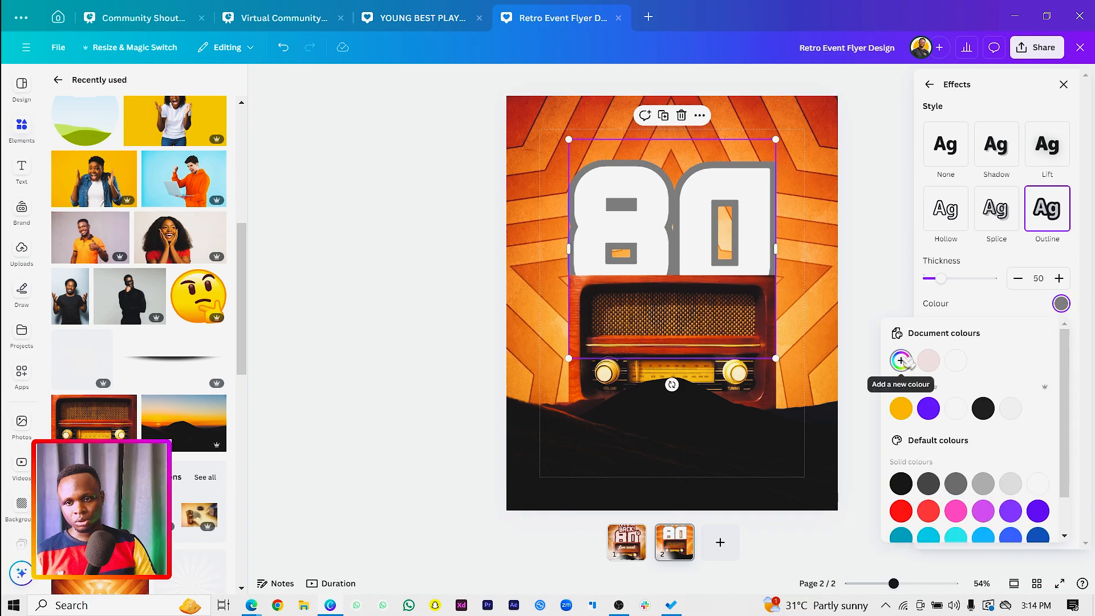
pyautogui.click(900, 360)
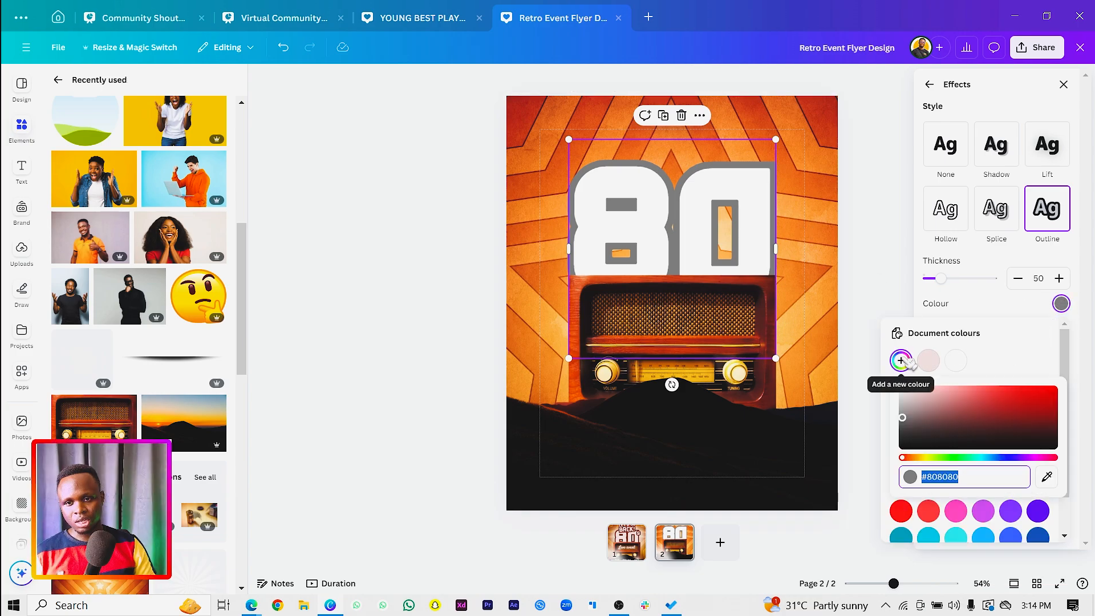
pyautogui.click(1047, 477)
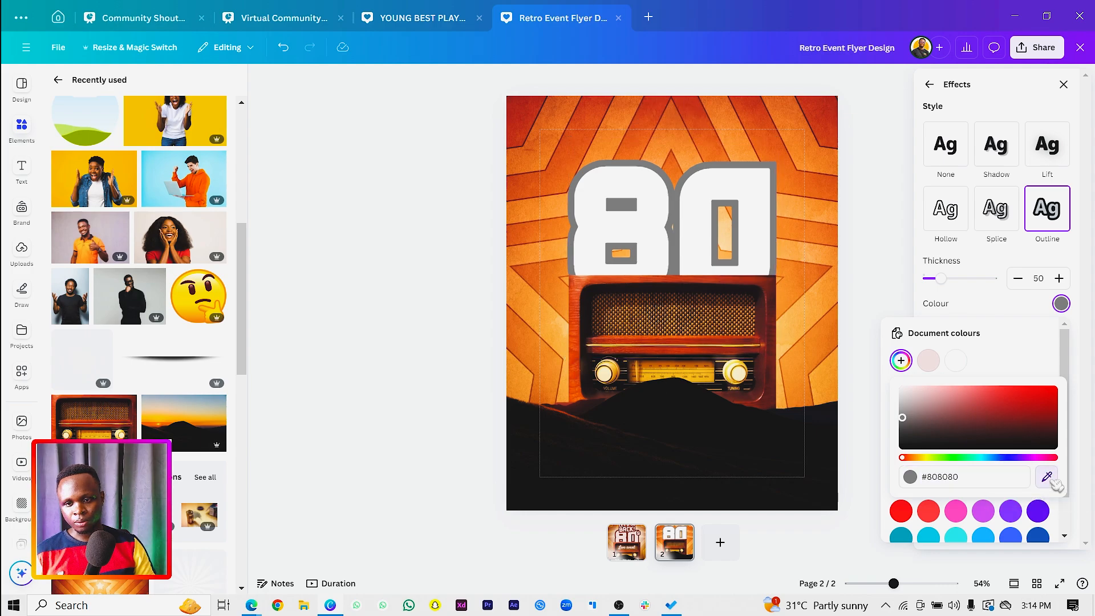
pyautogui.click(773, 297)
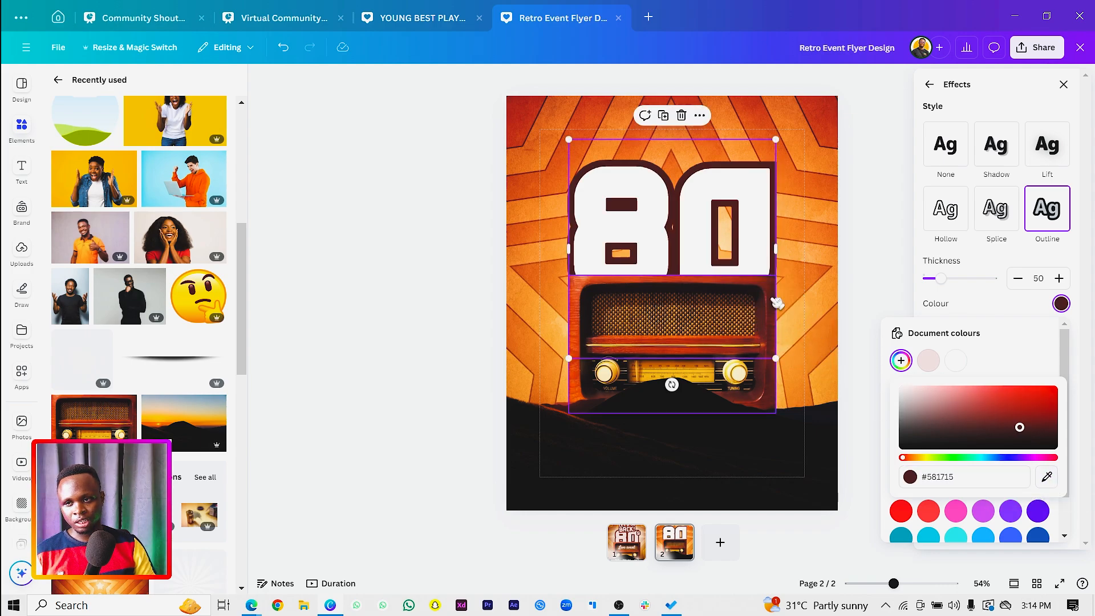
pyautogui.click(1006, 307)
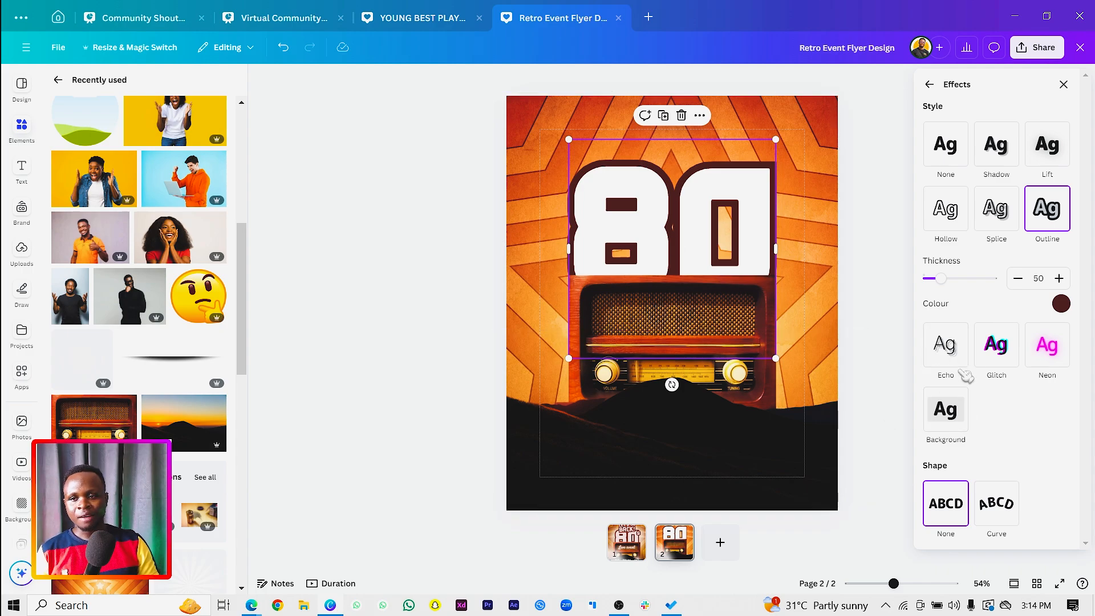
pyautogui.click(873, 314)
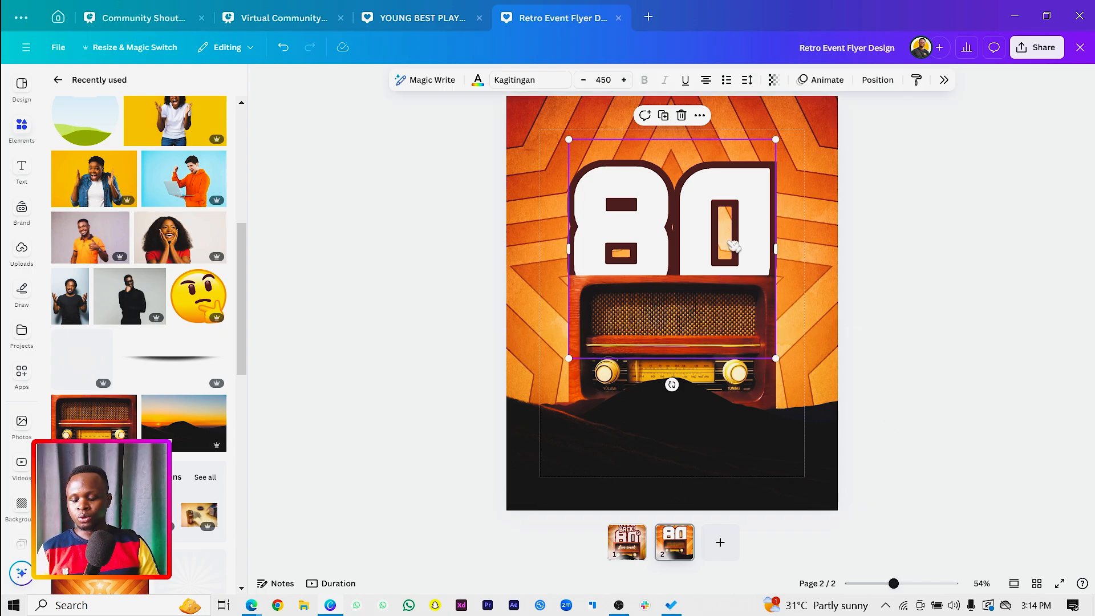
# Duplicate the outlined "80" text and replace the copy's wording with "LET'S GO".
pyautogui.moveTo(729, 242); pyautogui.dragTo(670, 224)
pyautogui.doubleClick(605, 210)
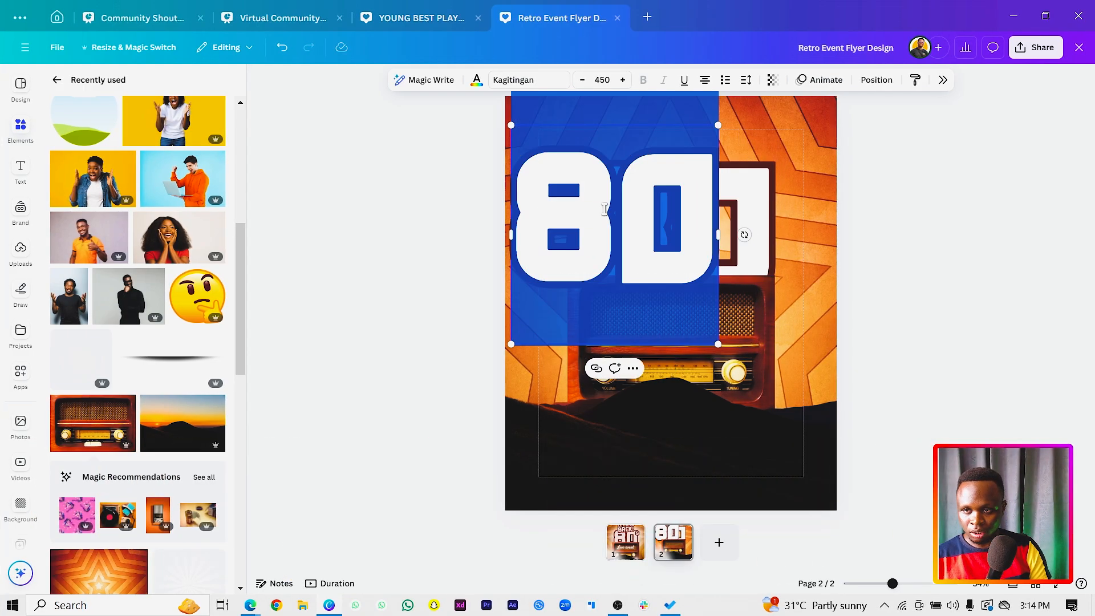
pyautogui.press('BackSpace')
pyautogui.write("LET'S")
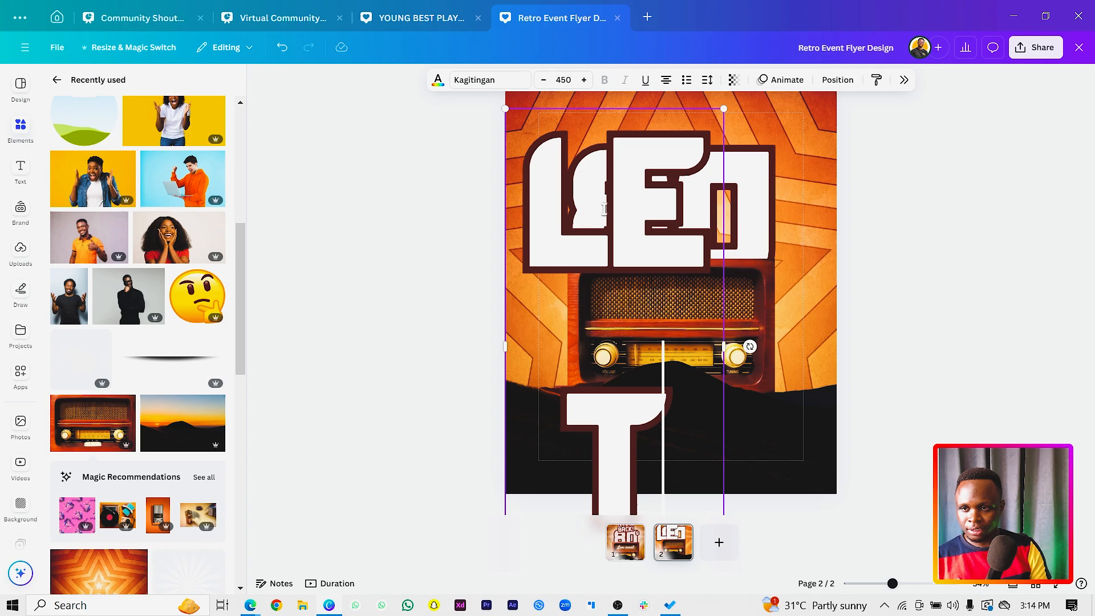
pyautogui.write(' GO')
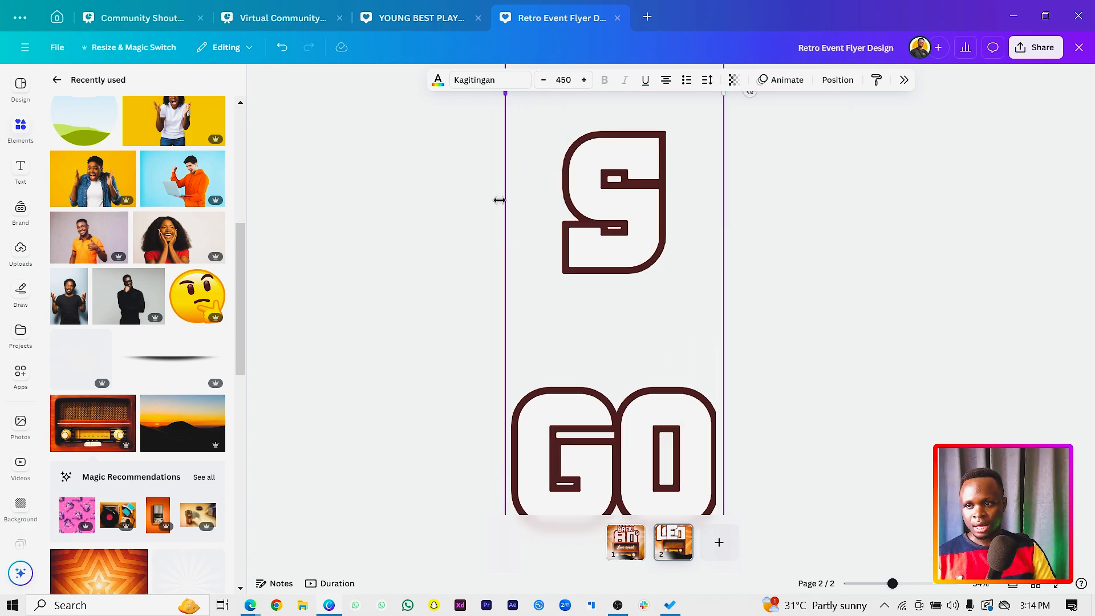
# Widen the "LET'S GO" text to fit one line, shrink it to about size 108 and place it above the "80".
pyautogui.moveTo(500, 200); pyautogui.dragTo(250, 265)
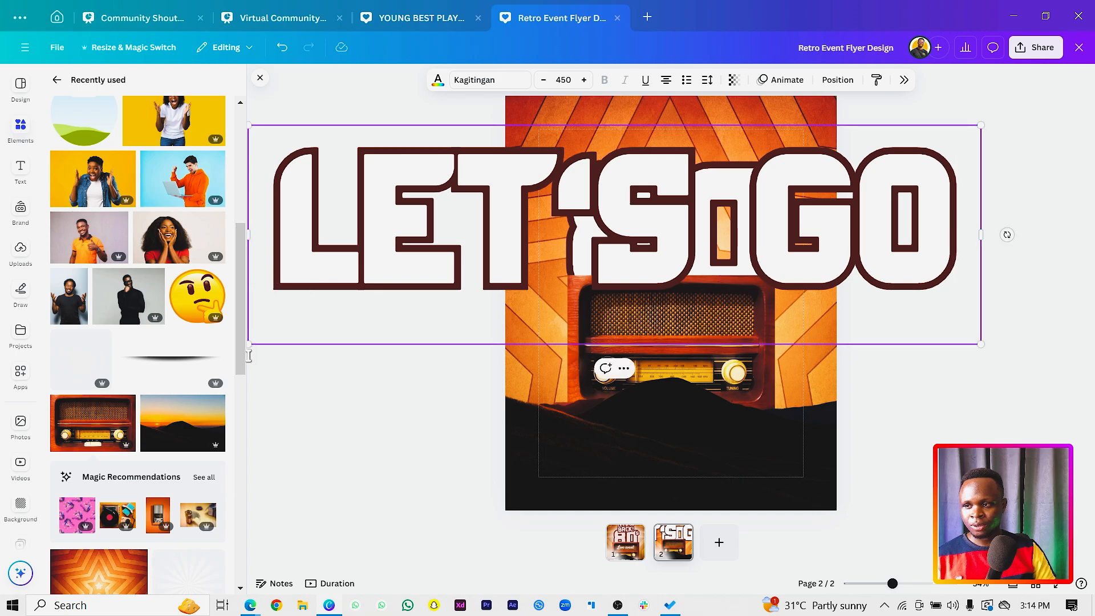
pyautogui.moveTo(250, 345); pyautogui.dragTo(536, 333)
pyautogui.moveTo(655, 227); pyautogui.dragTo(754, 110)
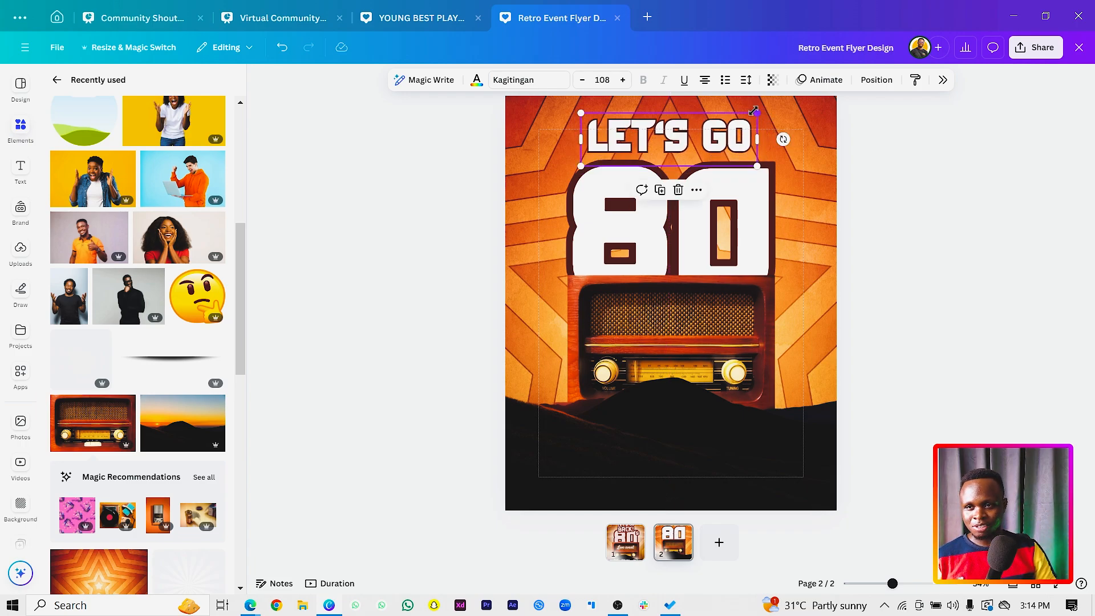
# Duplicate "LET'S GO" just below itself and change the copy's wording to "BACK!".
pyautogui.moveTo(711, 145); pyautogui.dragTo(722, 175)
pyautogui.doubleClick(718, 172)
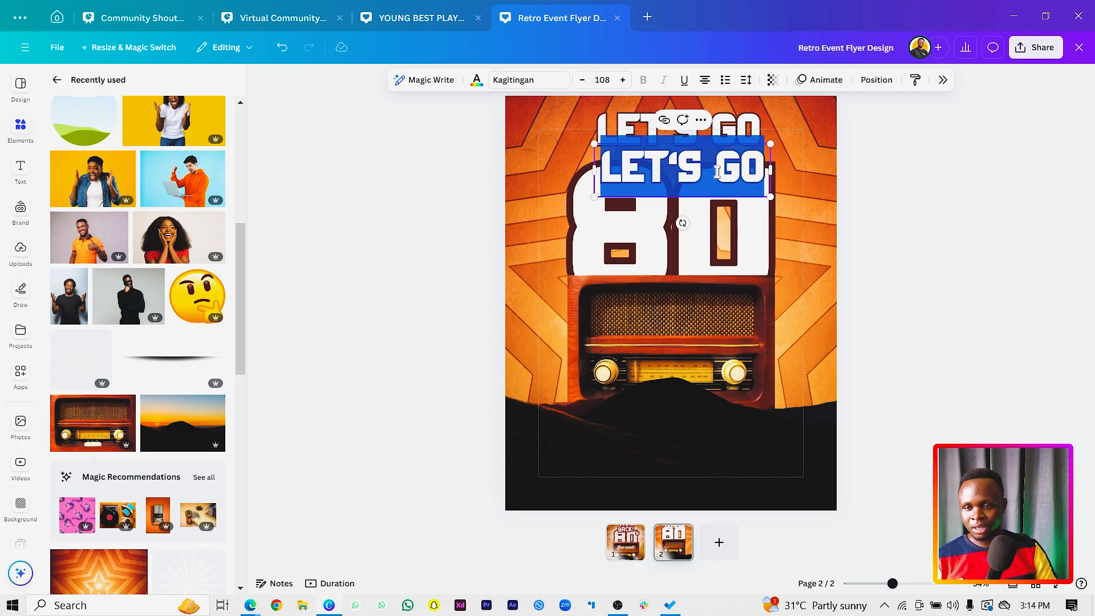
pyautogui.write('BACK')
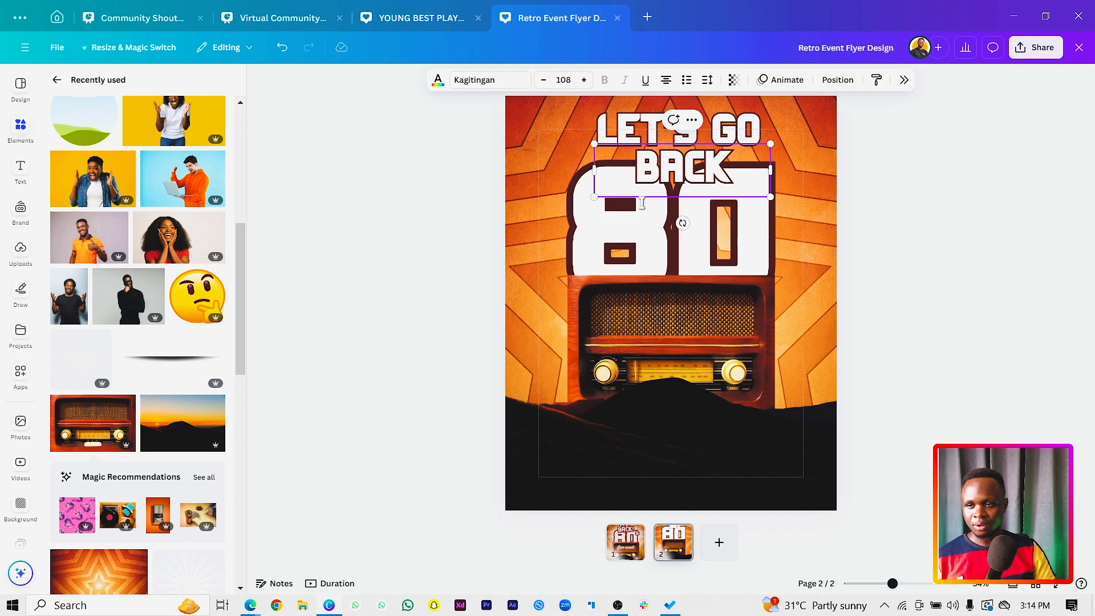
pyautogui.write('!')
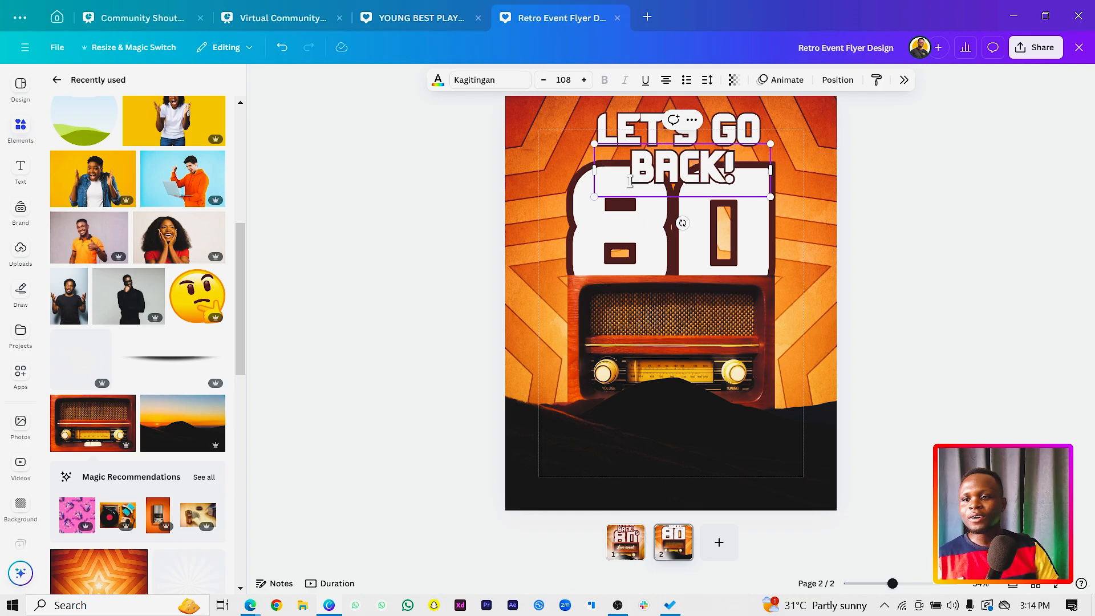
# Enlarge "BACK!" to match the width of "LET'S GO", and scale both lines down together over the top of the "80".
pyautogui.moveTo(591, 165); pyautogui.dragTo(593, 211)
pyautogui.moveTo(661, 175); pyautogui.dragTo(656, 191)
pyautogui.keyDown('shift'); pyautogui.click(679, 126); pyautogui.keyUp('shift')
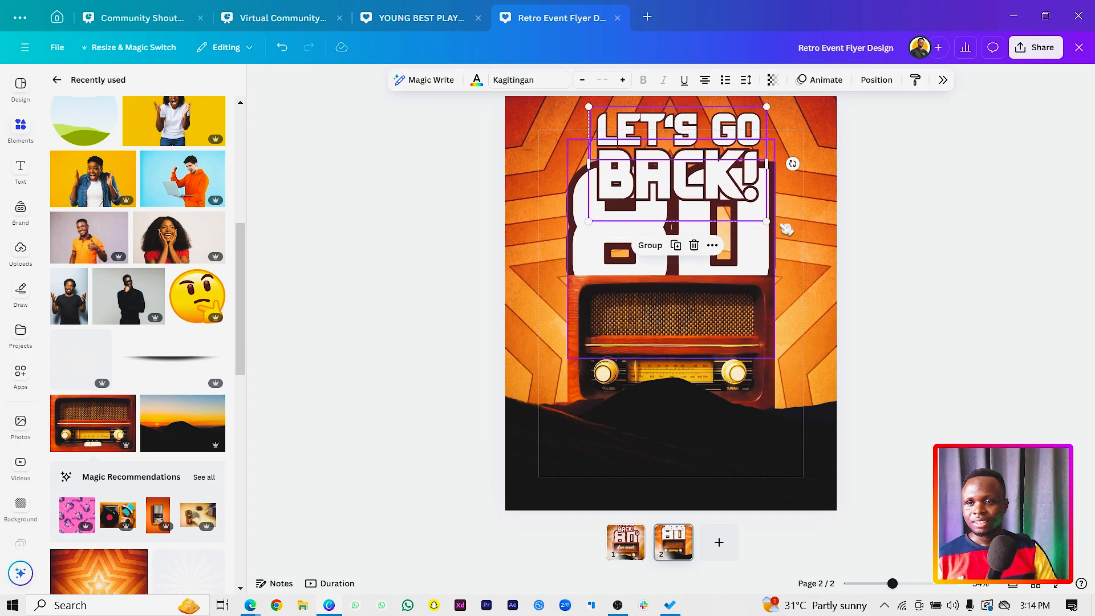
pyautogui.moveTo(767, 219); pyautogui.dragTo(713, 171)
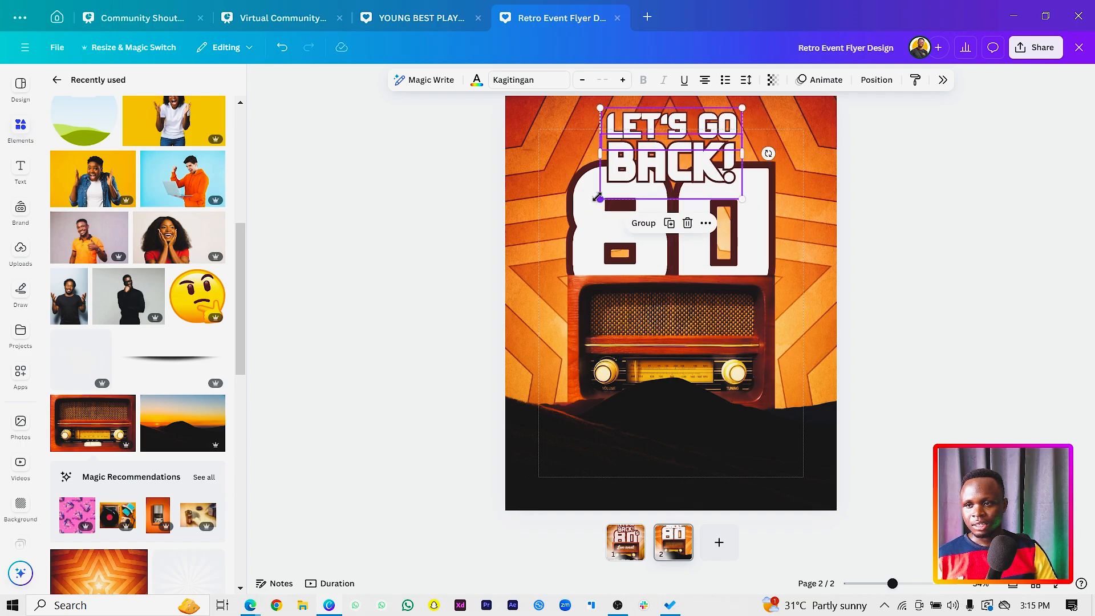
pyautogui.moveTo(598, 199); pyautogui.dragTo(591, 203)
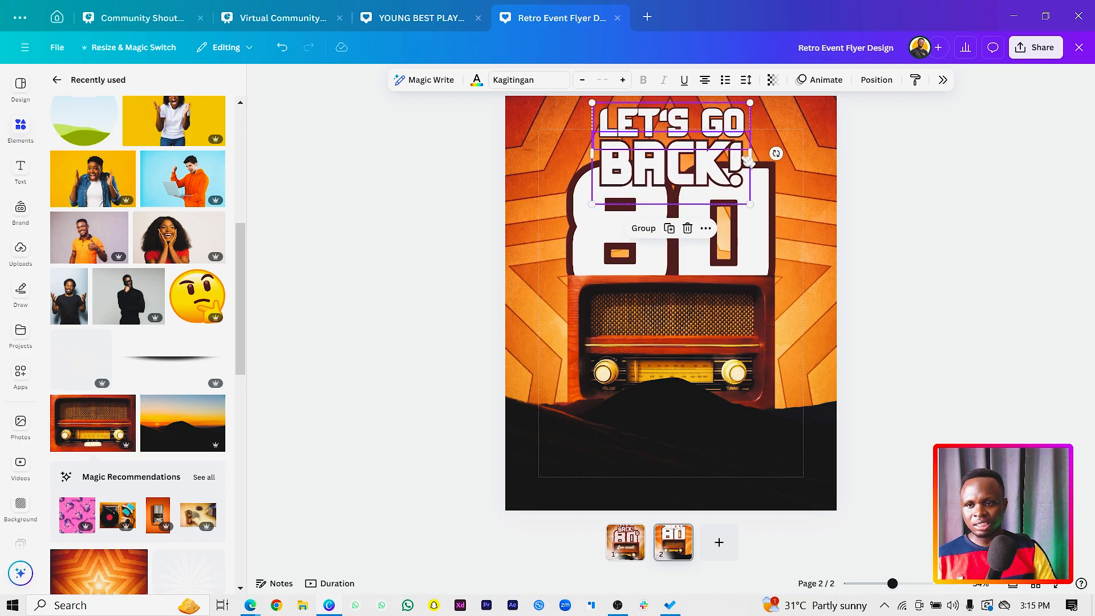
# Select the title texts, radio and hill together and move them slightly down the page.
pyautogui.moveTo(368, 114); pyautogui.dragTo(705, 338)
pyautogui.moveTo(682, 299); pyautogui.dragTo(681, 307)
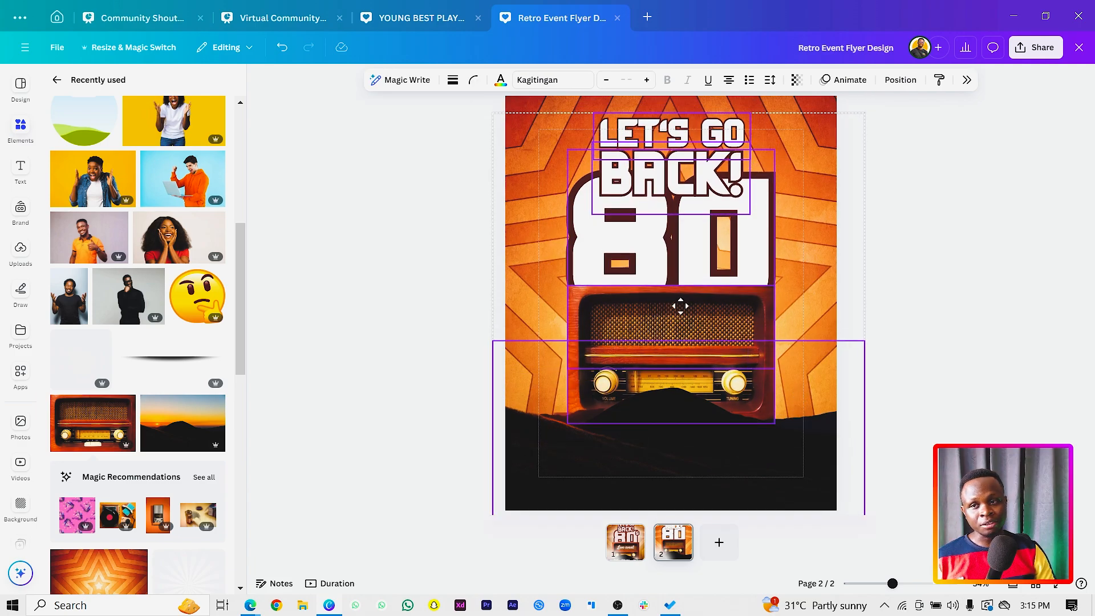
pyautogui.click(548, 220)
# Set the outline thickness of "LET'S GO" and "BACK!" to 121, and increase that of "LET'S GO" further.
pyautogui.click(735, 127)
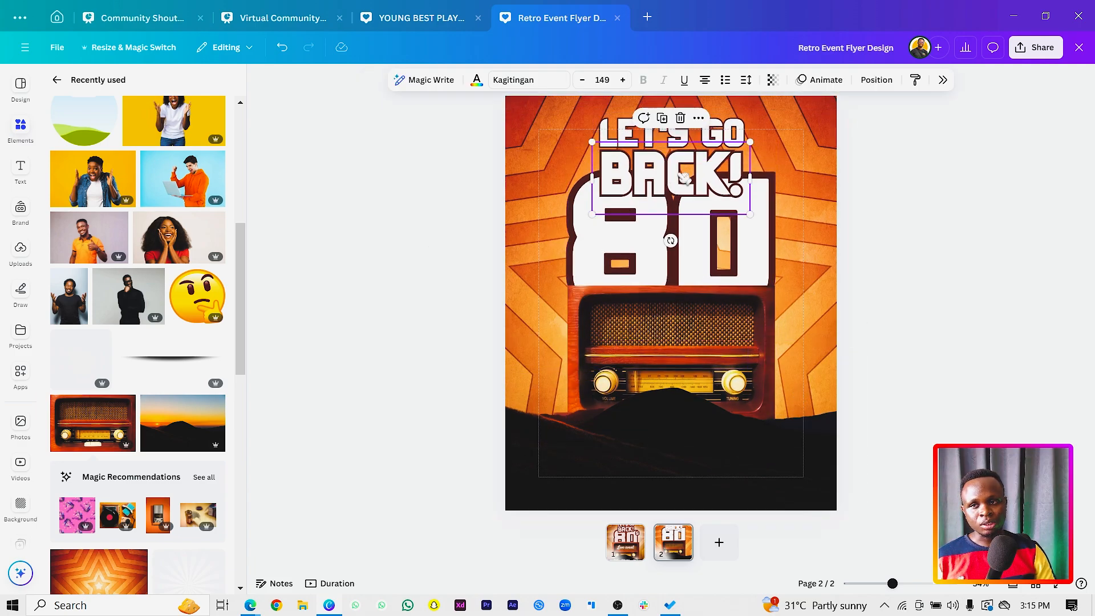
pyautogui.keyDown('shift'); pyautogui.click(739, 124); pyautogui.keyUp('shift')
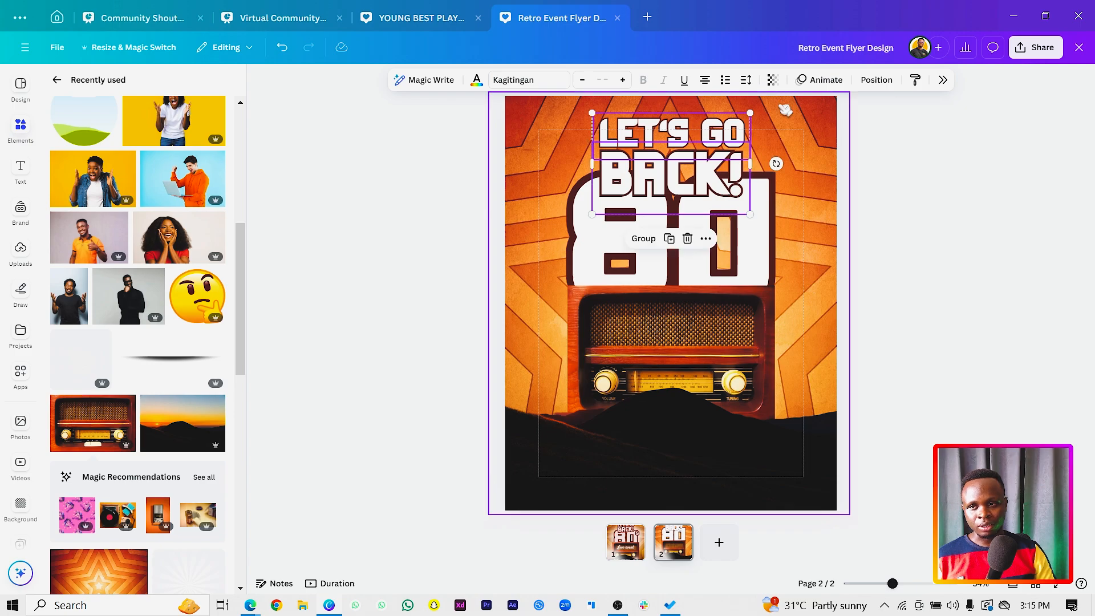
pyautogui.click(945, 81)
pyautogui.click(997, 160)
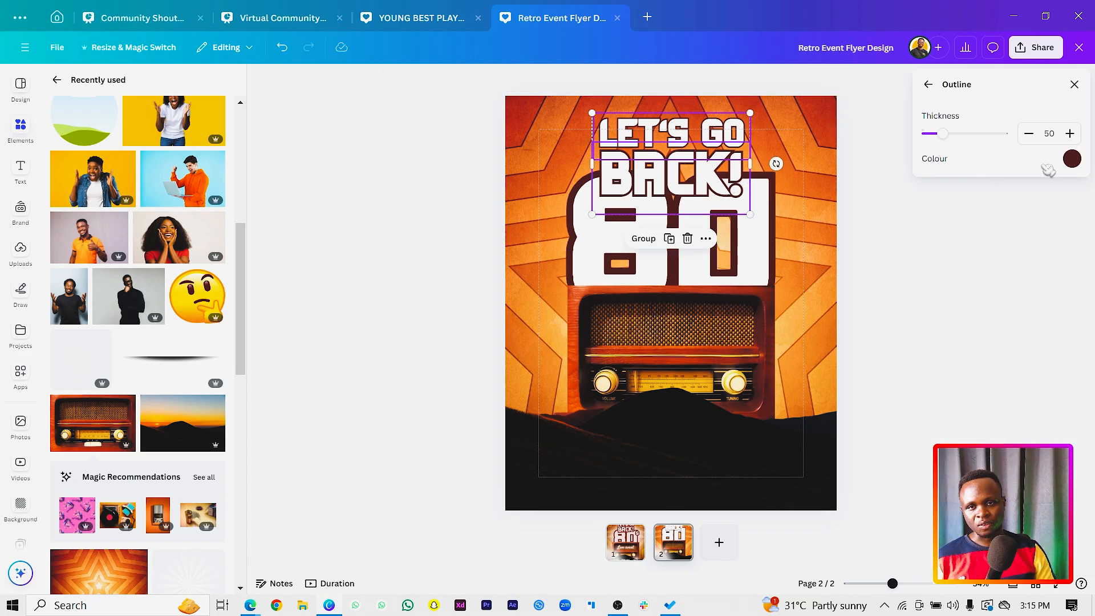
pyautogui.moveTo(952, 137); pyautogui.dragTo(980, 137)
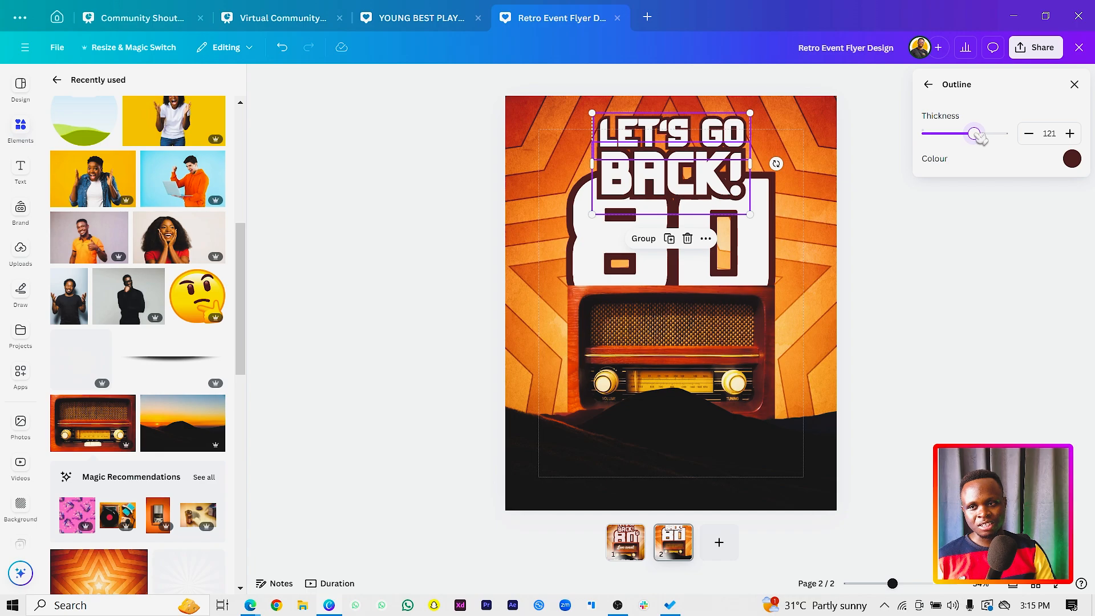
pyautogui.click(688, 182)
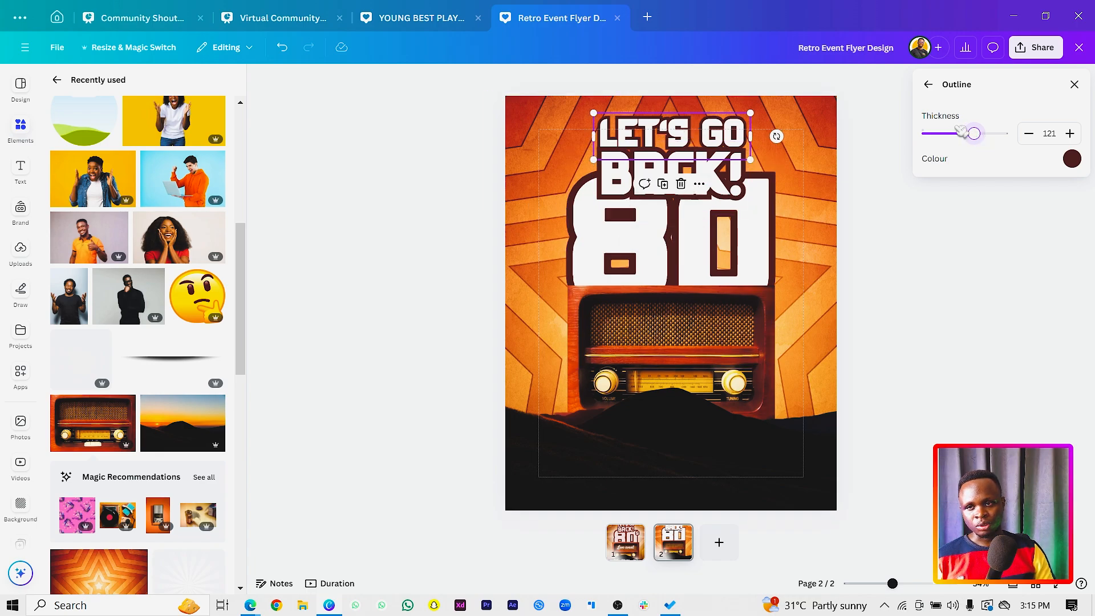
pyautogui.moveTo(985, 141); pyautogui.dragTo(1021, 143)
pyautogui.click(926, 282)
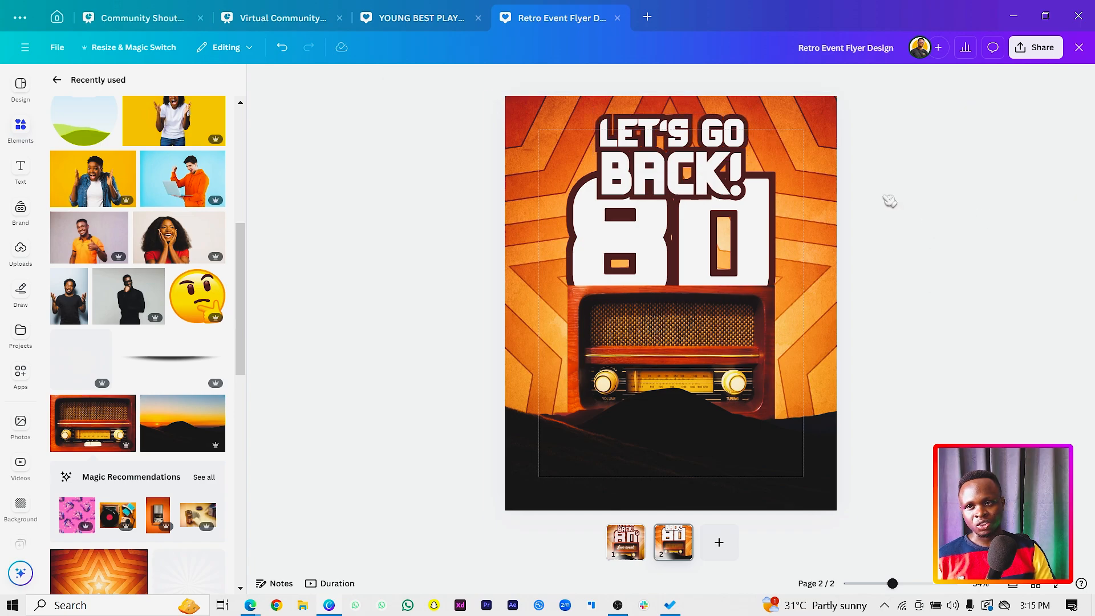
# Duplicate "LET'S GO", change the copy to "S" and place it beside the upper right edge of the "80".
pyautogui.click(700, 126)
pyautogui.moveTo(701, 126); pyautogui.dragTo(761, 234)
pyautogui.doubleClick(759, 234)
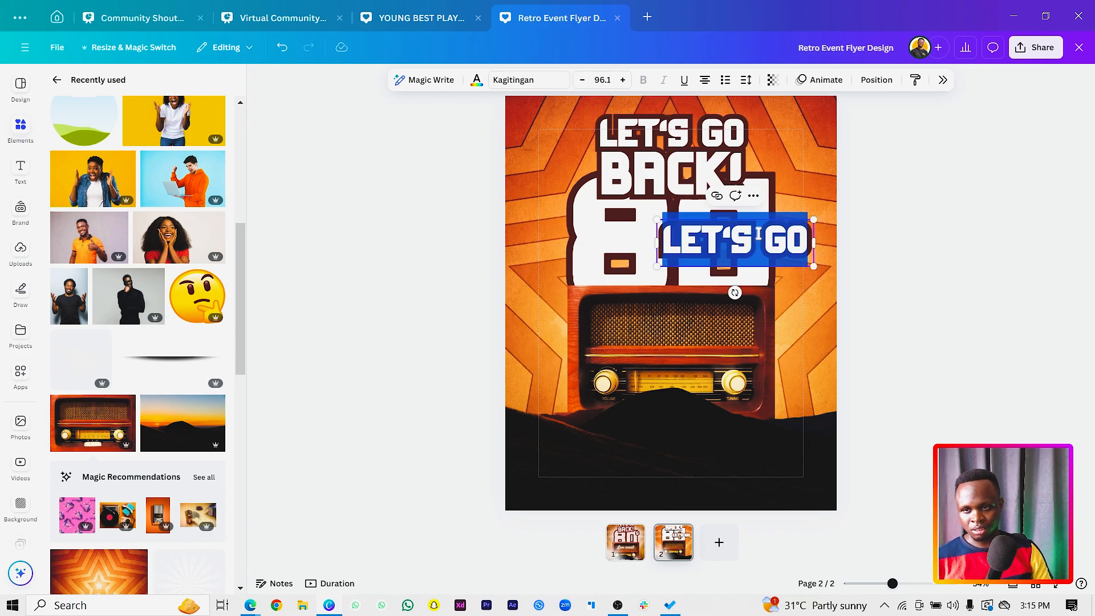
pyautogui.write('S')
pyautogui.moveTo(816, 243); pyautogui.dragTo(774, 217)
pyautogui.click(826, 259)
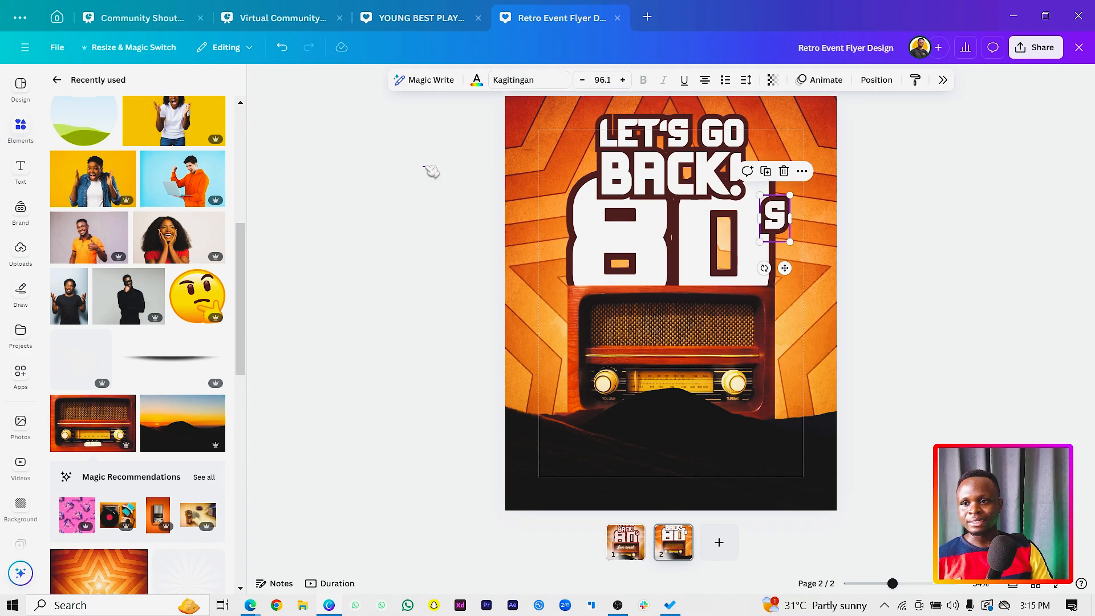
# Select "LET'S GO" and "BACK!" together and tilt them slightly counterclockwise.
pyautogui.click(432, 171)
pyautogui.click(662, 131)
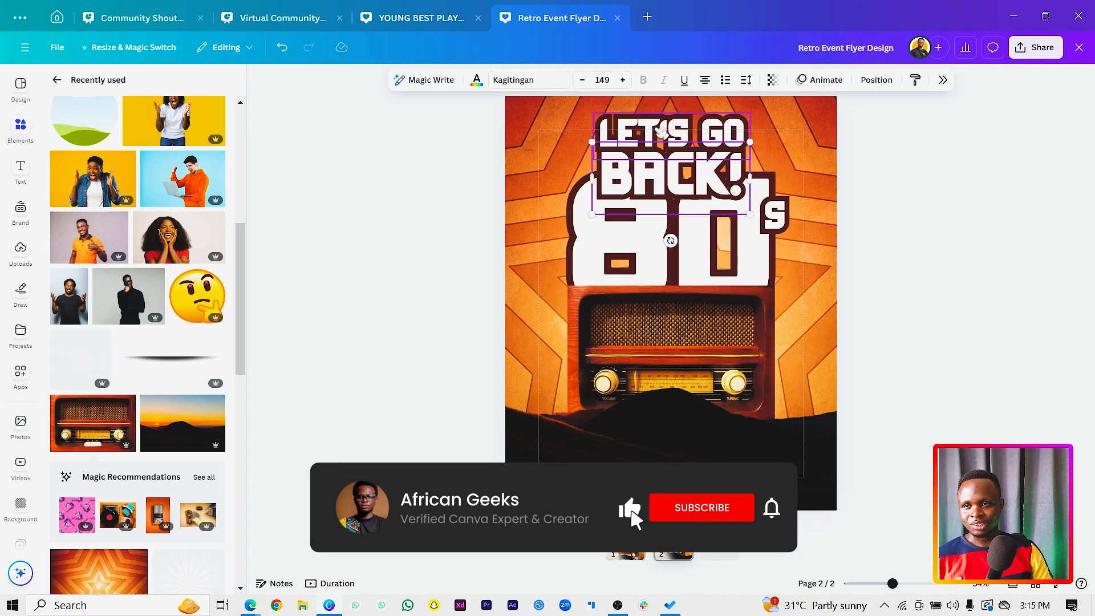
pyautogui.keyDown('shift'); pyautogui.click(662, 134); pyautogui.keyUp('shift')
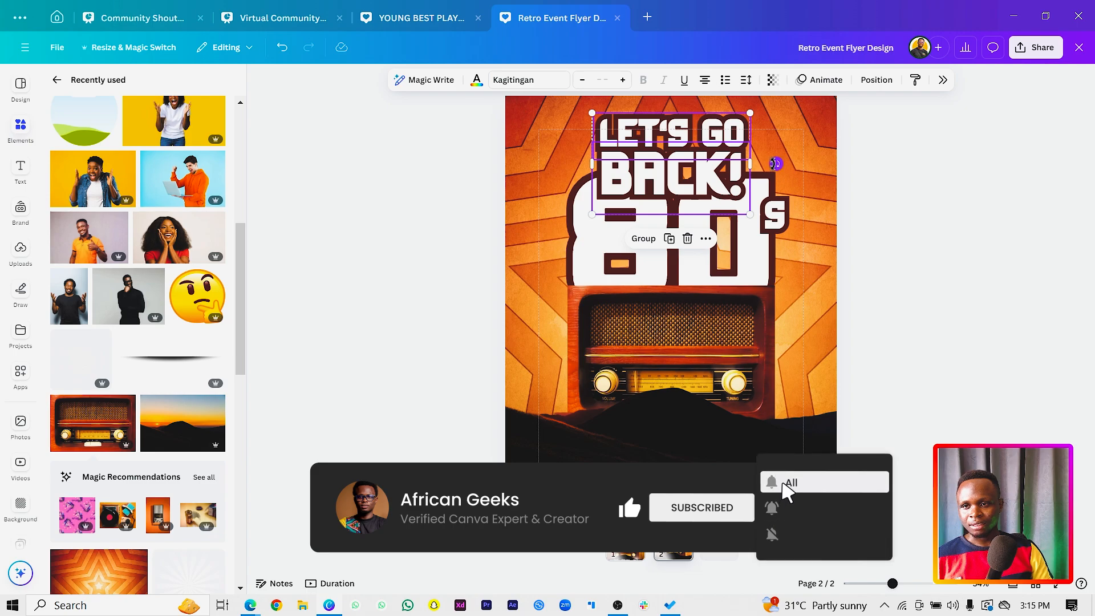
pyautogui.moveTo(776, 163); pyautogui.dragTo(775, 156)
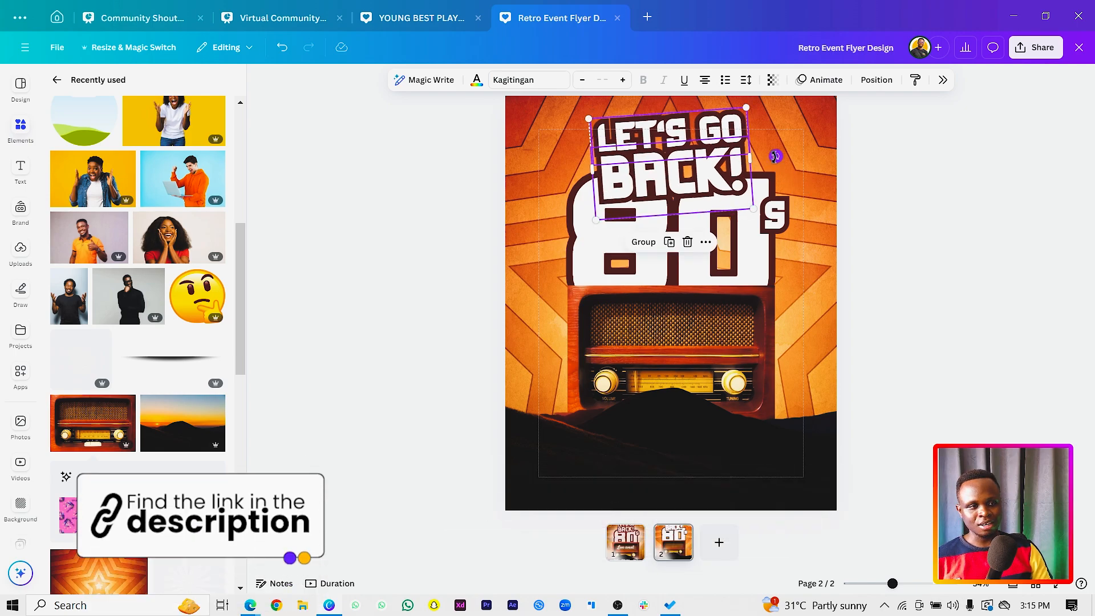
pyautogui.click(476, 334)
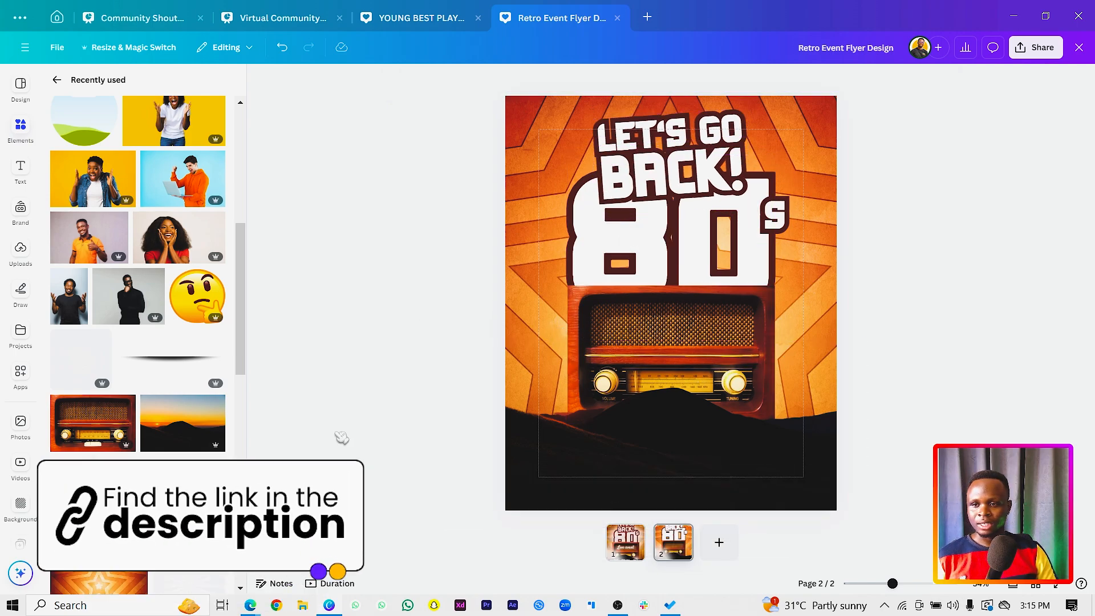
# Duplicate the "S" onto the radio's speaker grille, replace its text with "LIVE EVENT" and widen the text box to fit one line.
pyautogui.click(648, 181)
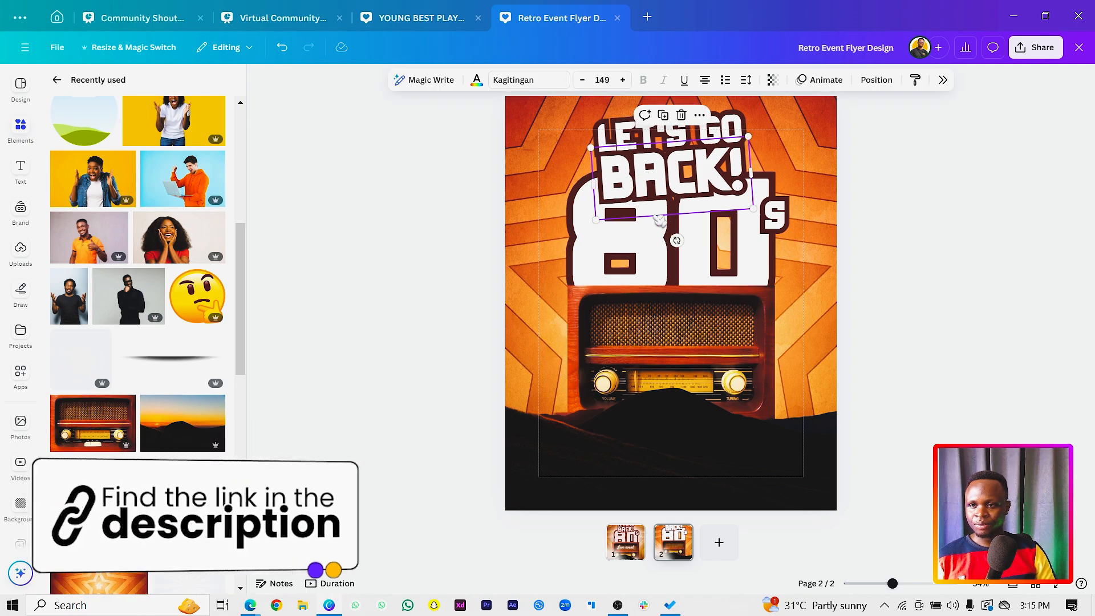
pyautogui.click(782, 209)
pyautogui.moveTo(782, 208); pyautogui.dragTo(672, 319)
pyautogui.doubleClick(672, 319)
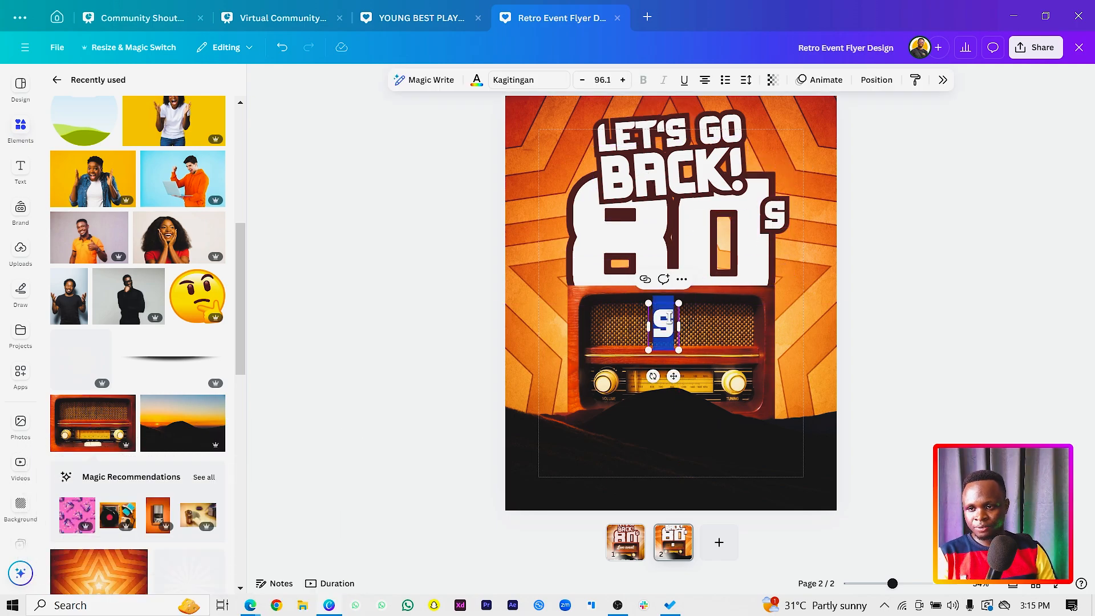
pyautogui.write('L')
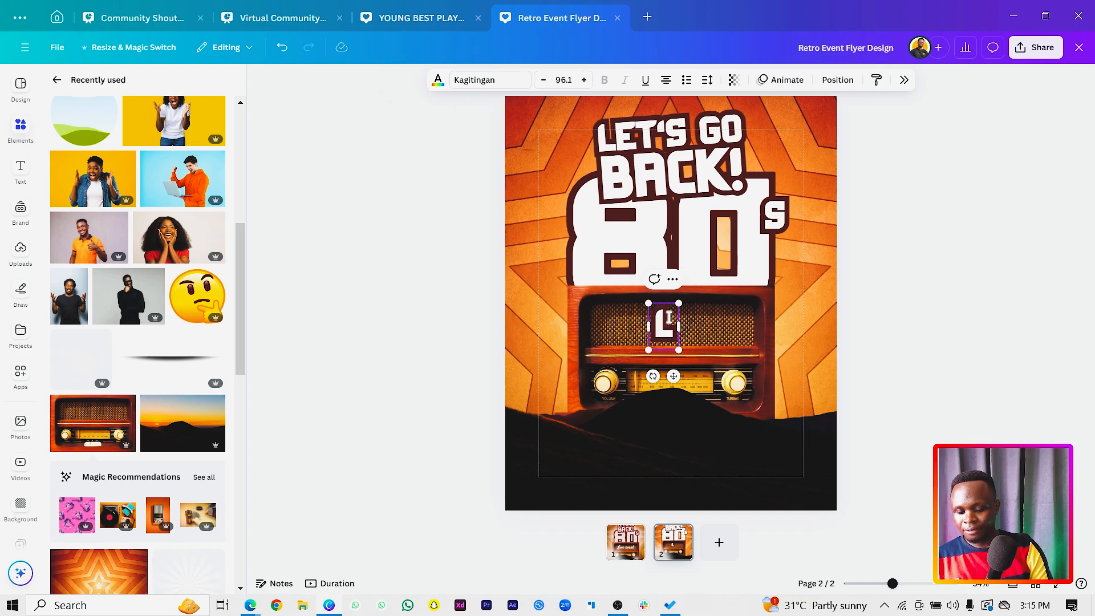
pyautogui.press('capslock')
pyautogui.press('BackSpace')
pyautogui.write('K')
pyautogui.press('BackSpace')
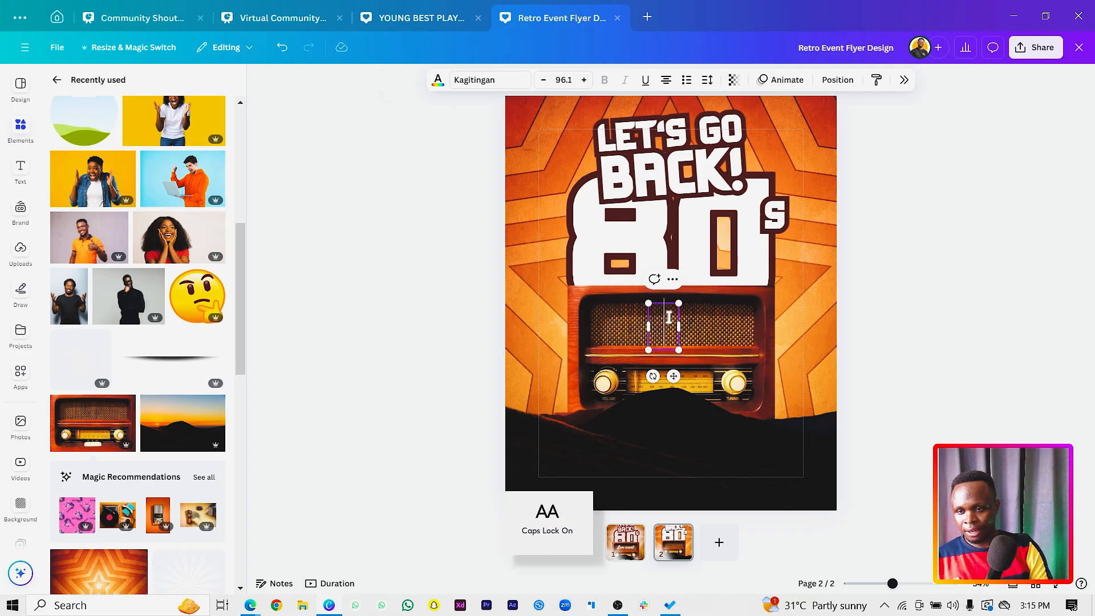
pyautogui.moveTo(649, 343); pyautogui.dragTo(539, 327)
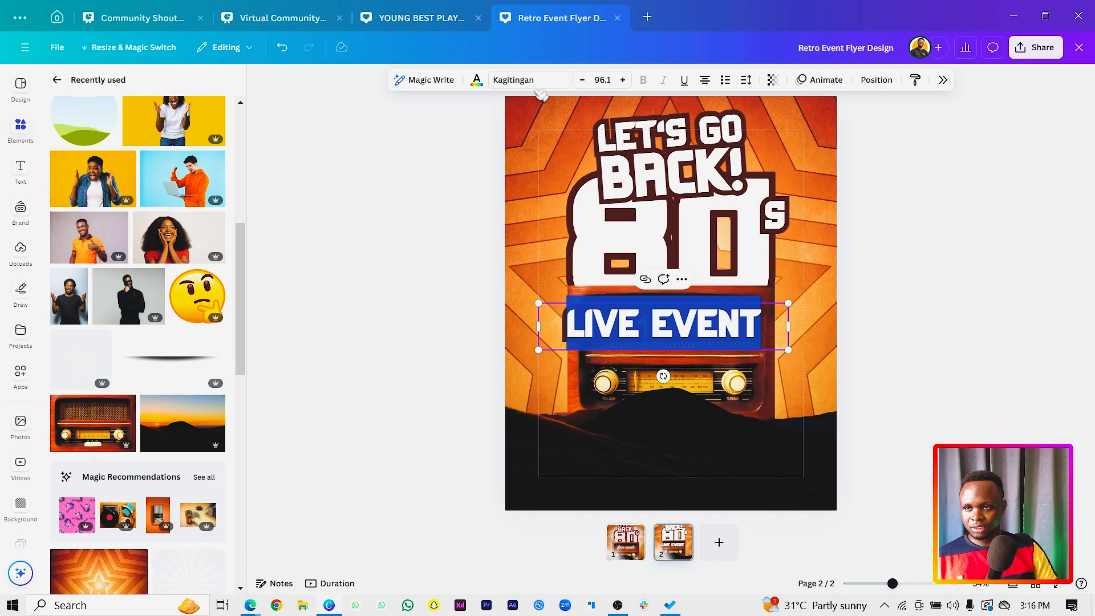
# Try the American Legend font on "LIVE EVENT", and settle on Satisfy.
pyautogui.click(557, 81)
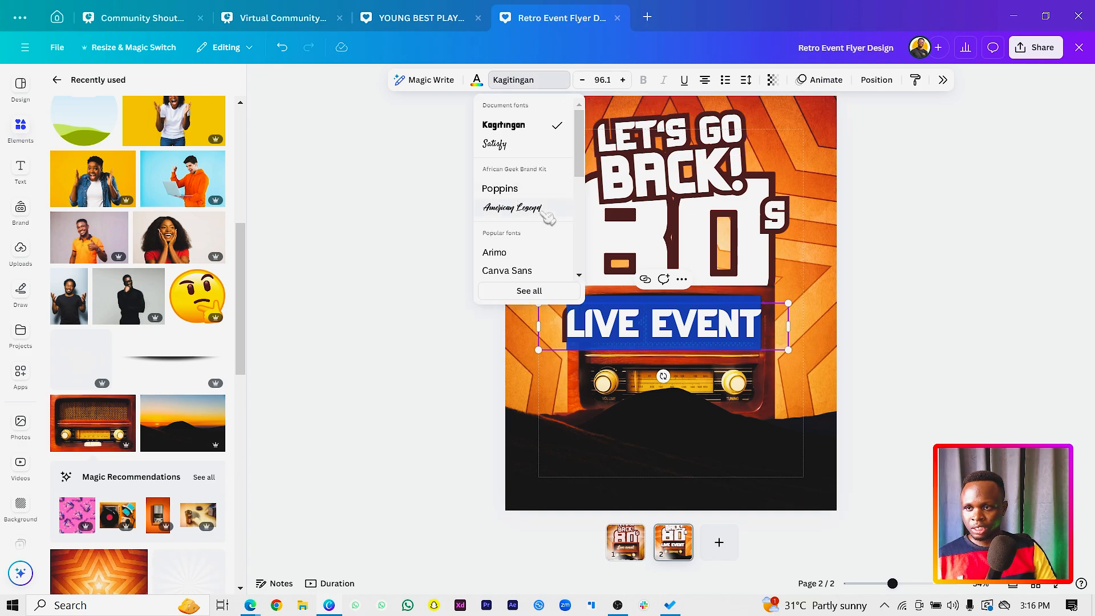
pyautogui.click(514, 208)
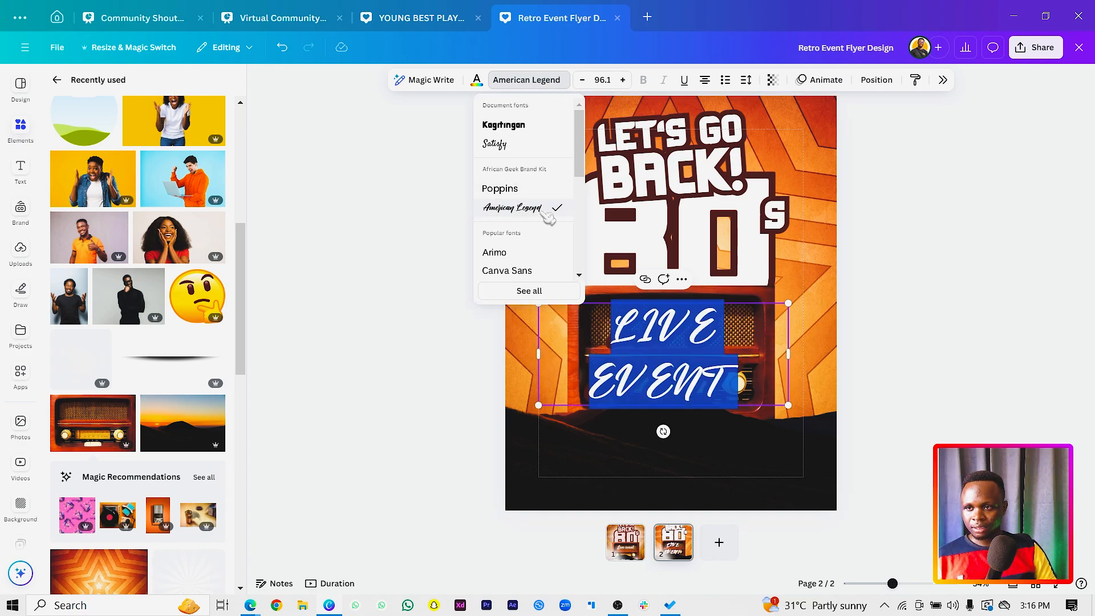
pyautogui.click(496, 144)
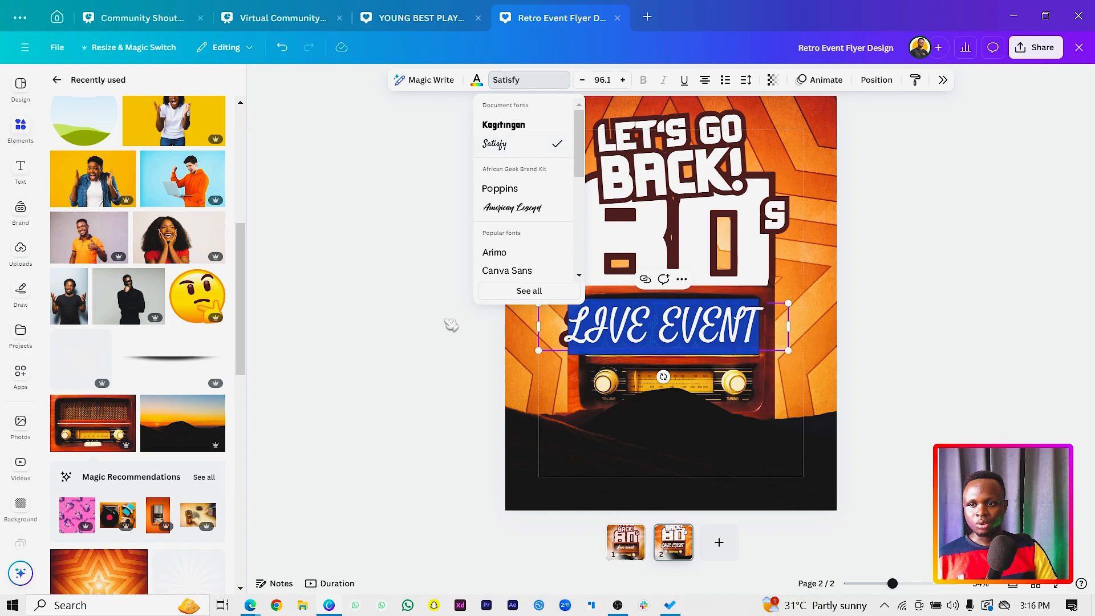
# Retype the text over the radio in mixed case as "Live event".
pyautogui.click(684, 334)
pyautogui.hotkey('ctrl', 'a')
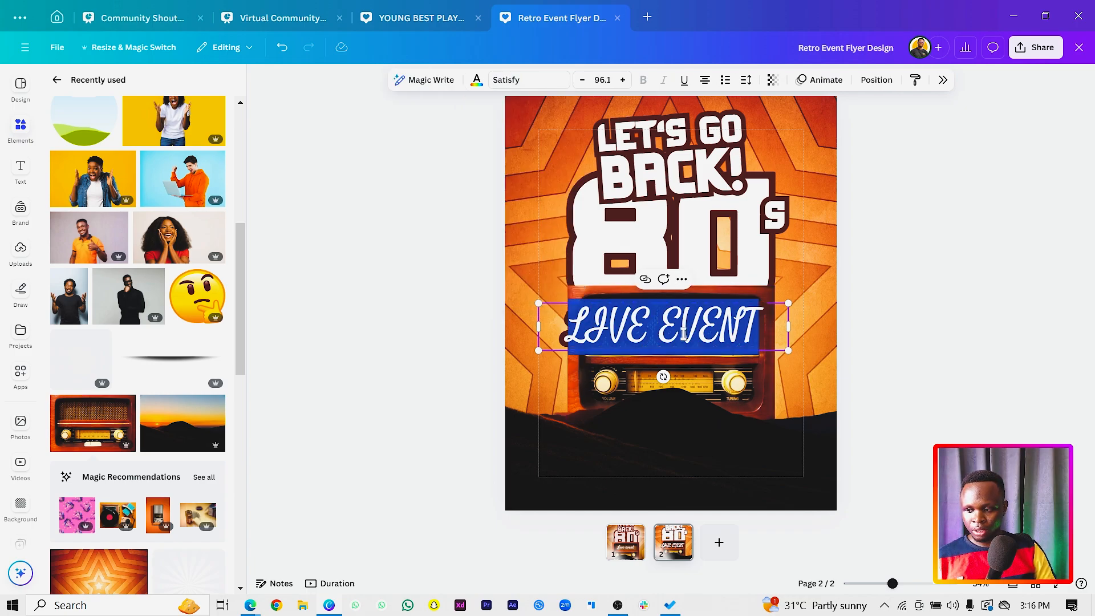
pyautogui.press('capslock')
pyautogui.write('LIV')
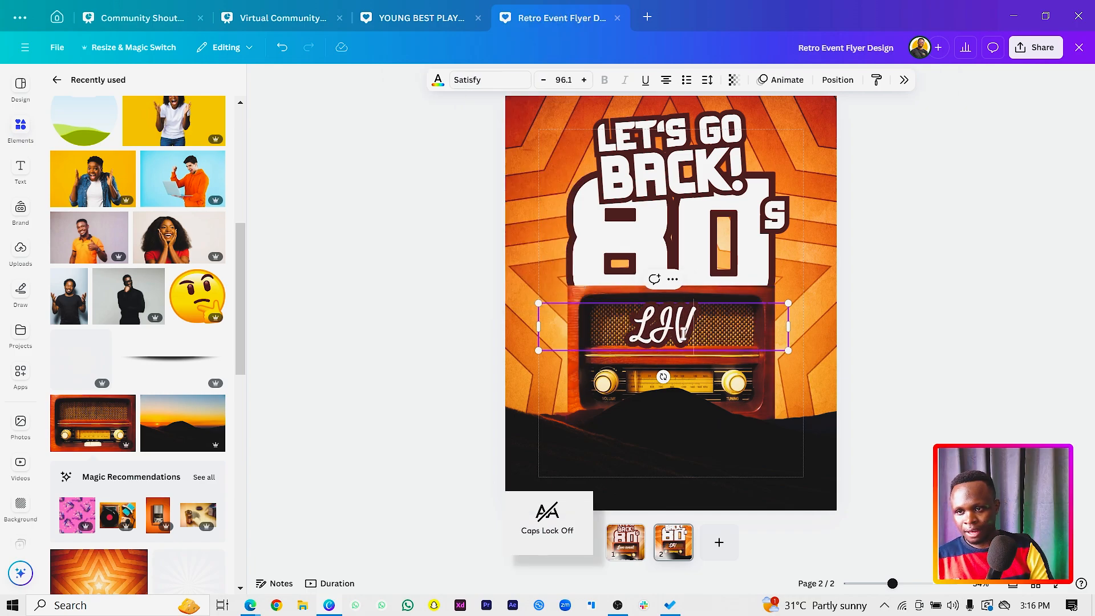
pyautogui.press('BackSpace')
pyautogui.press('BackSpace')
pyautogui.write('I')
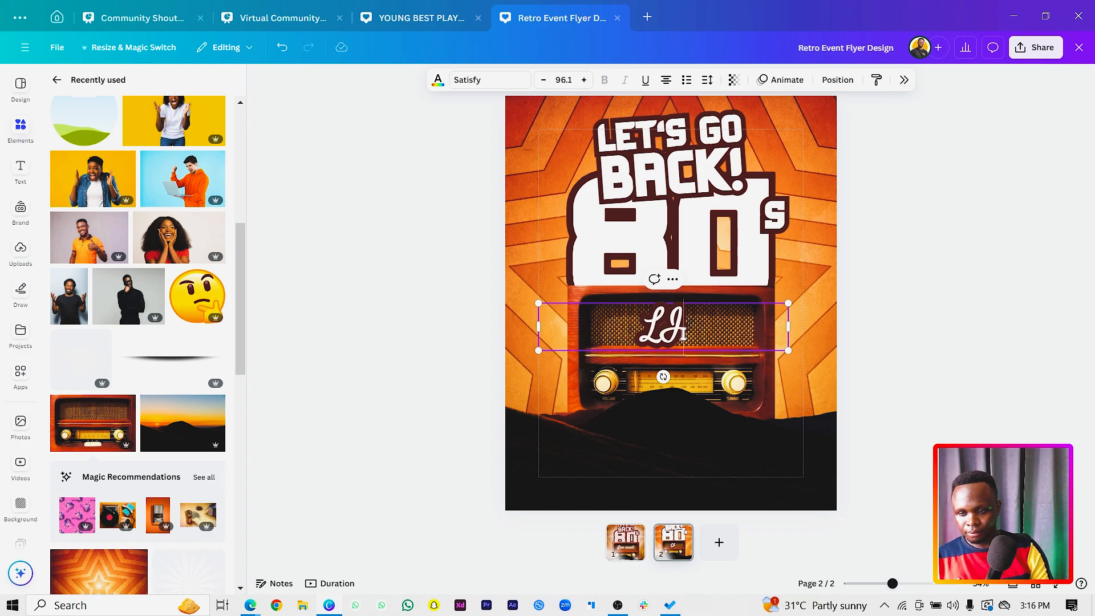
pyautogui.write('VE EVENT')
pyautogui.hotkey('ctrl', 'a')
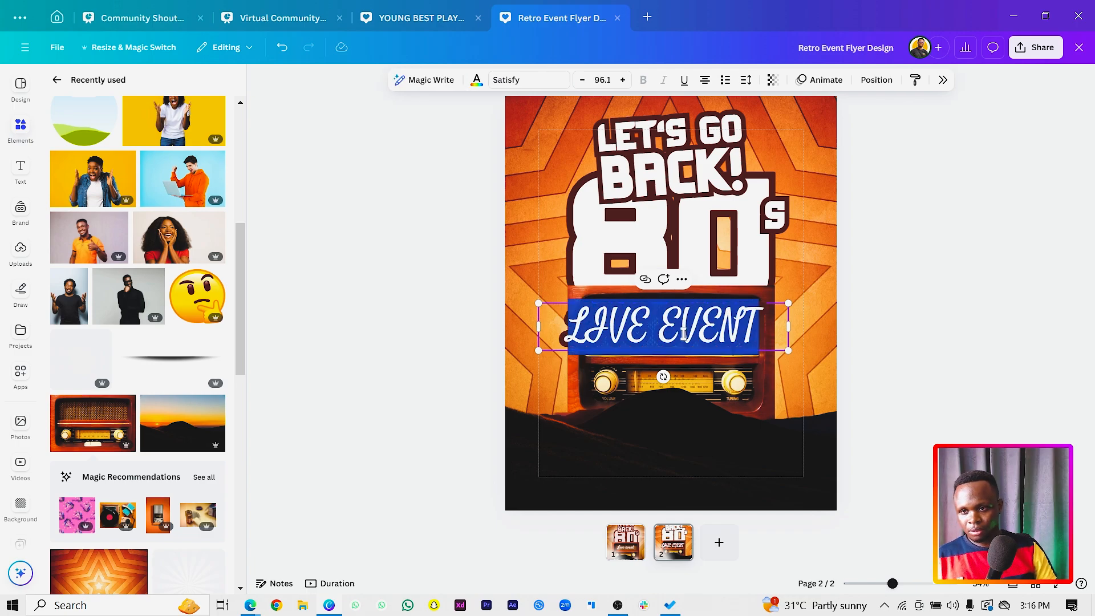
# Remove the outline effect from the text over the radio and turn off its upper-case formatting.
pyautogui.click(942, 80)
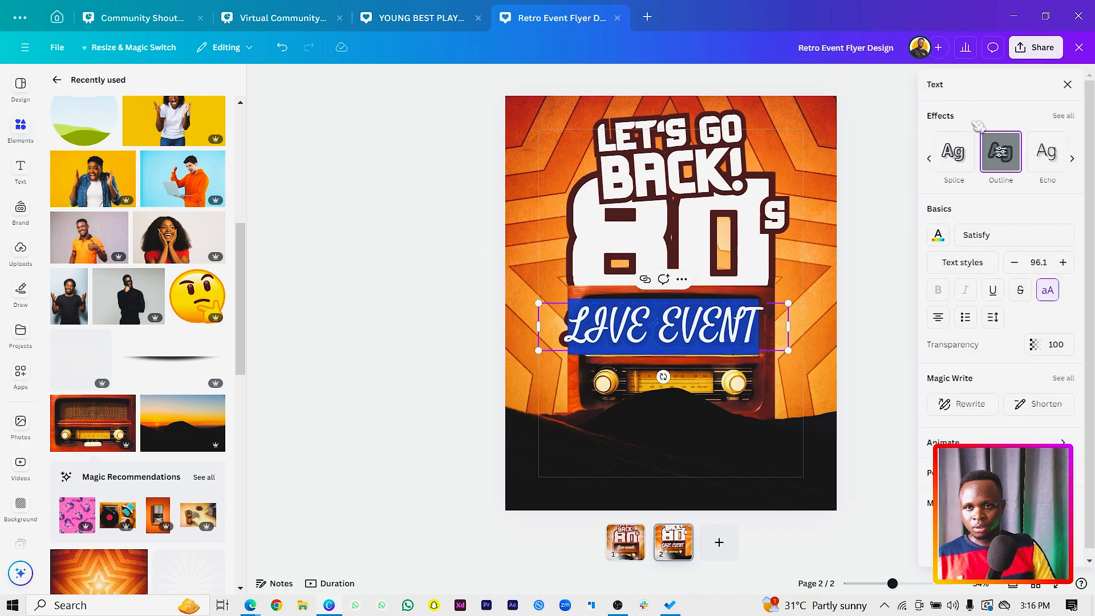
pyautogui.click(1009, 155)
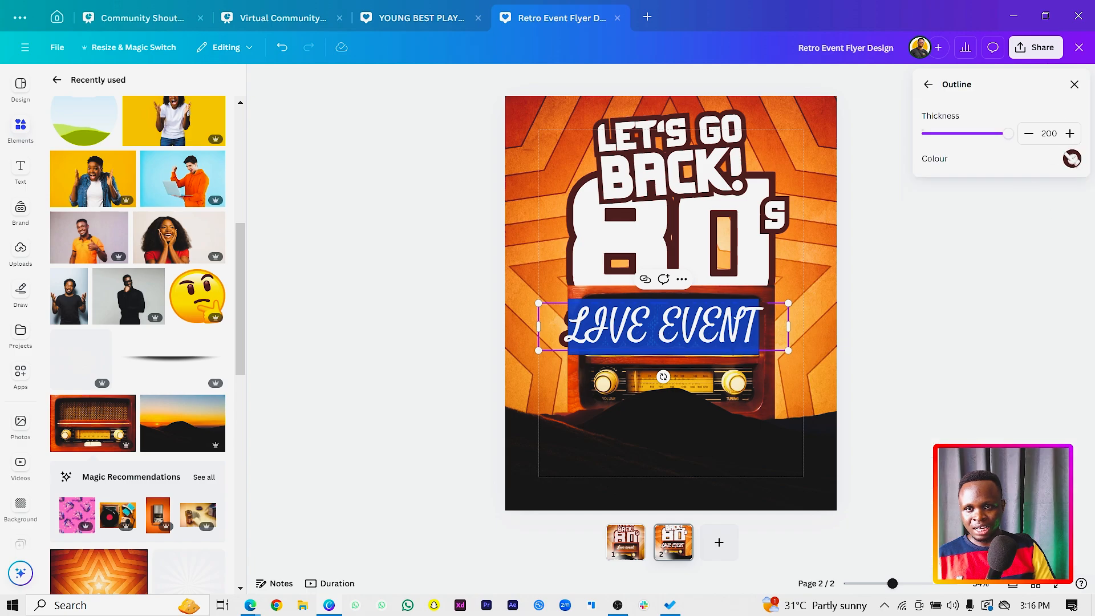
pyautogui.click(930, 85)
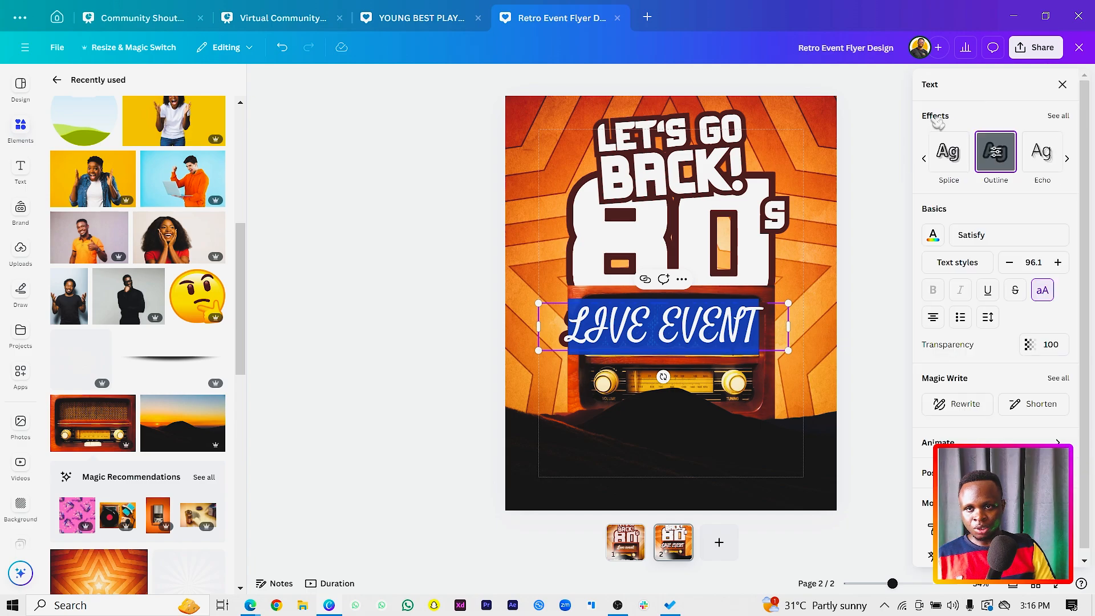
pyautogui.click(1072, 117)
pyautogui.click(954, 124)
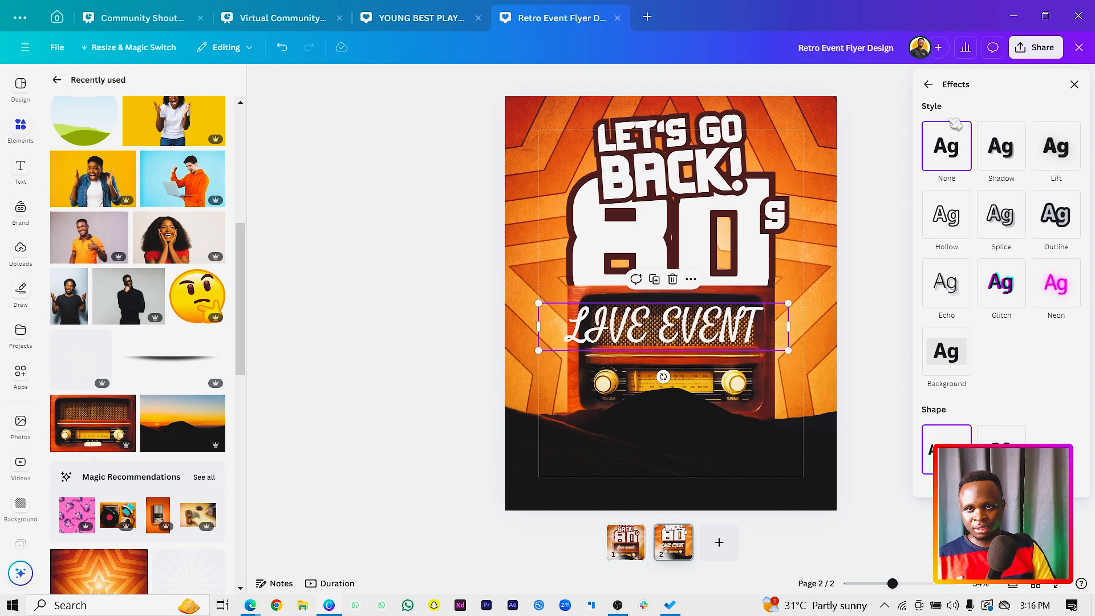
pyautogui.click(939, 86)
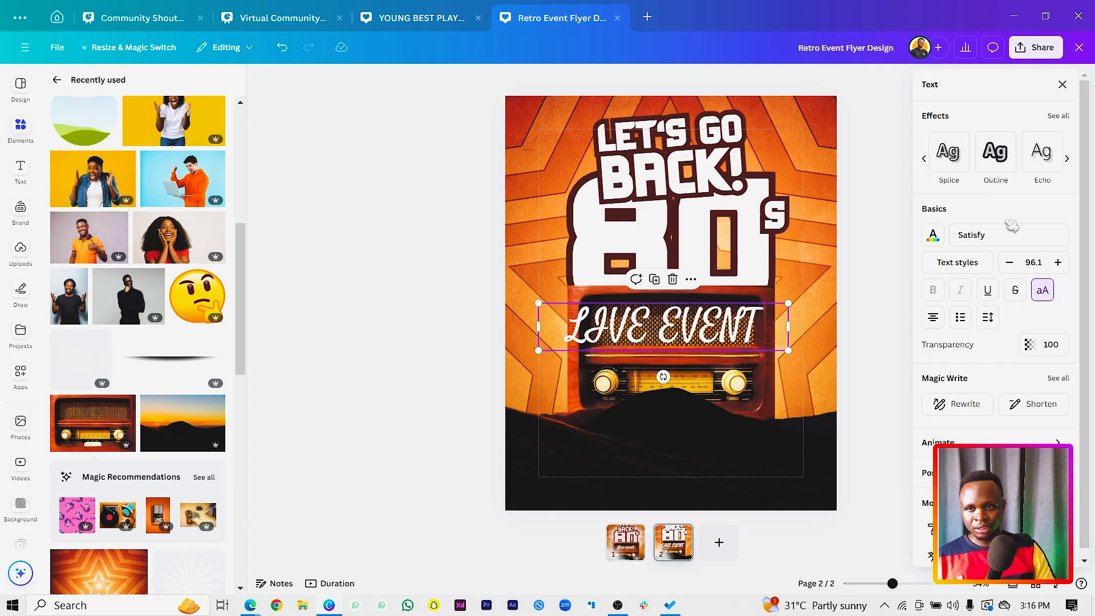
pyautogui.click(1044, 291)
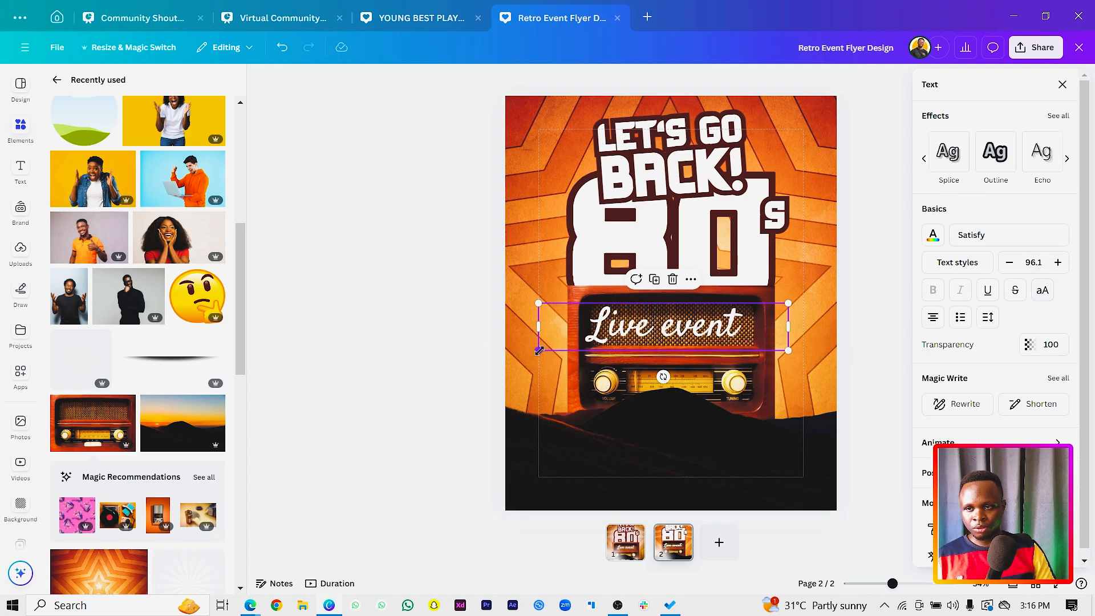
# Fit "Live event" inside the radio's speaker grille at font size 81.2 and apply the Neon text effect.
pyautogui.moveTo(539, 350); pyautogui.dragTo(577, 343)
pyautogui.moveTo(660, 326)
pyautogui.mouseDown()
pyautogui.moveTo(647, 331)
pyautogui.moveTo(659, 318)
pyautogui.mouseUp()
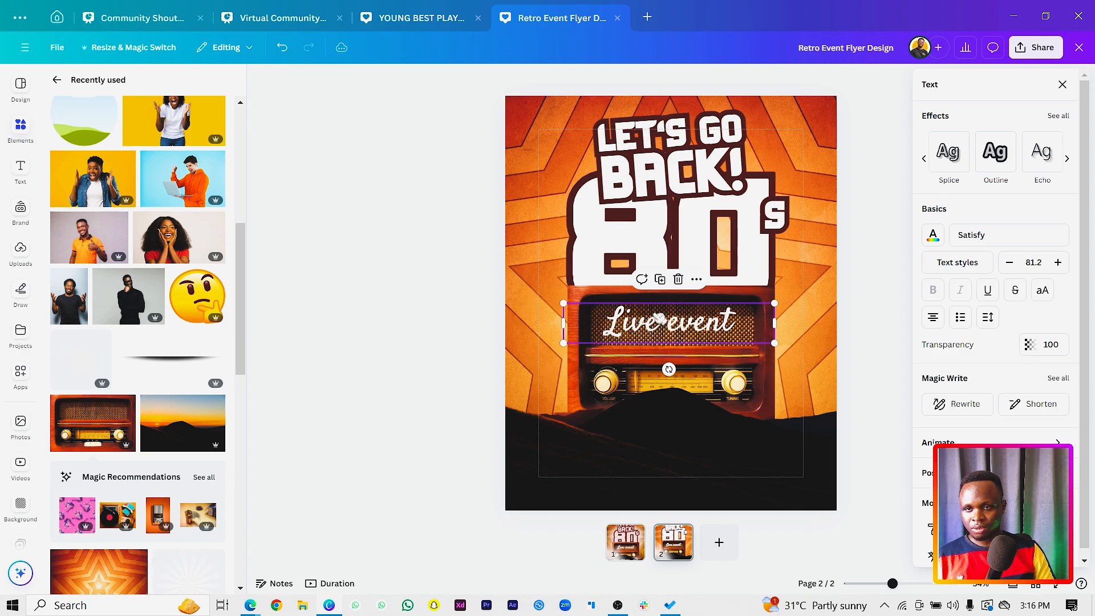
pyautogui.click(1064, 118)
pyautogui.click(1062, 290)
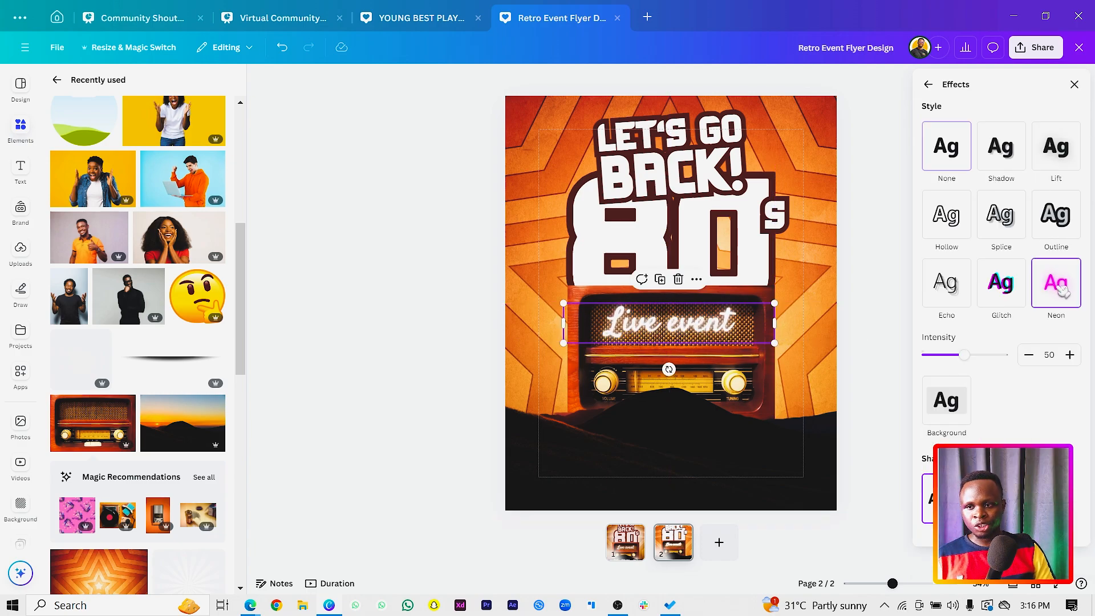
pyautogui.click(442, 294)
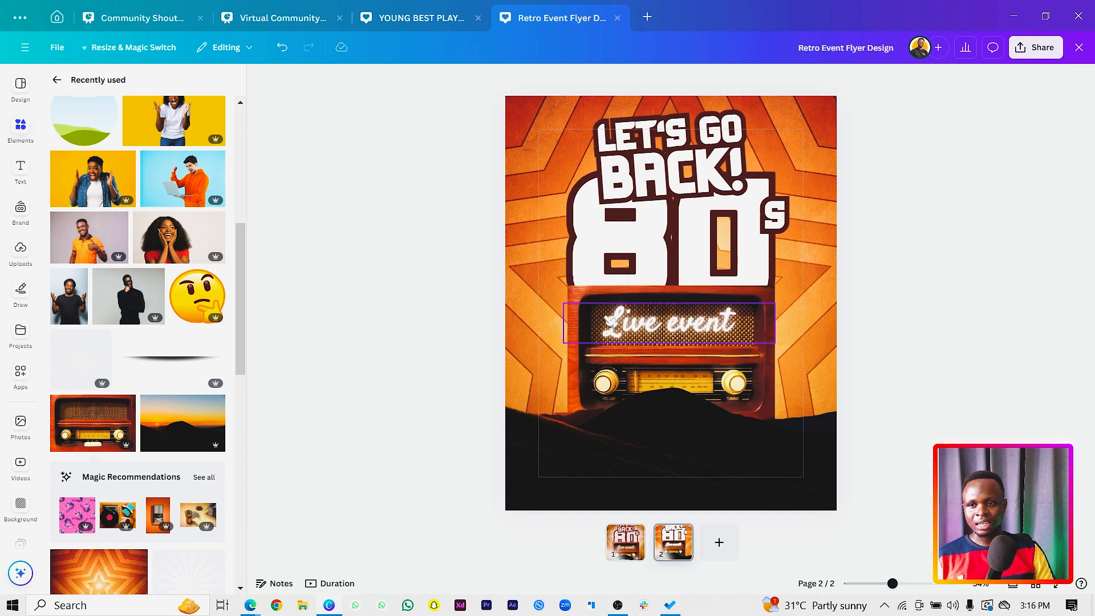
pyautogui.click(570, 325)
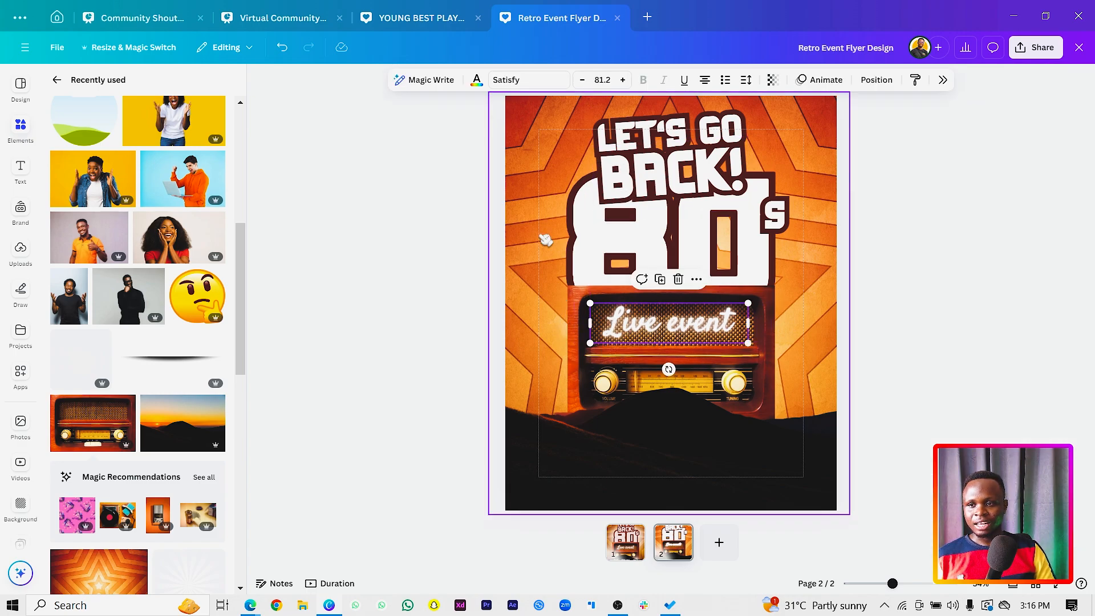
pyautogui.click(393, 383)
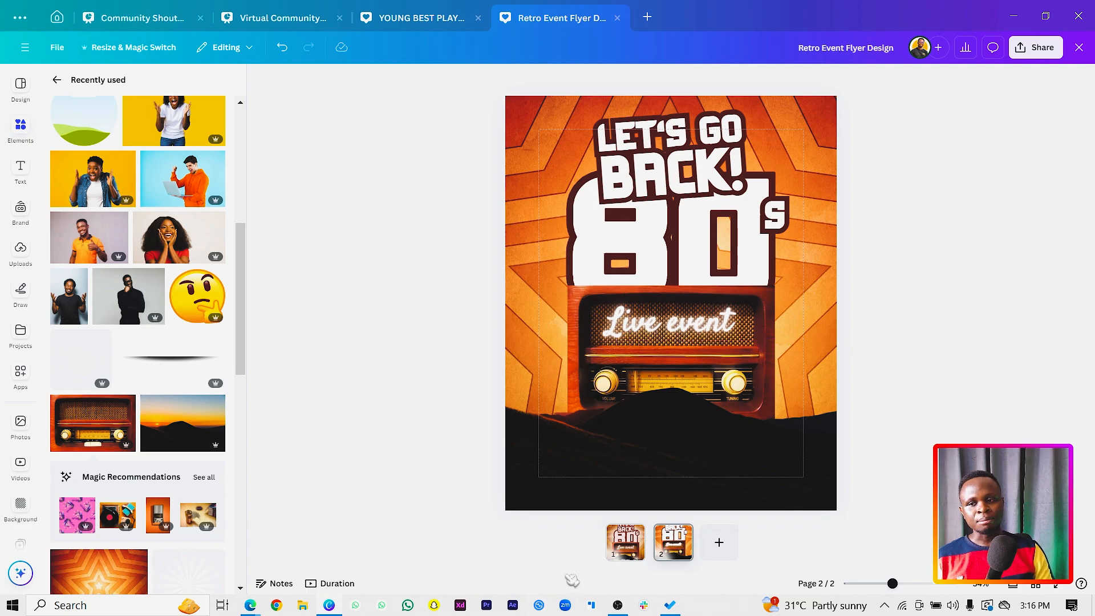
# Paste the prepared date, special guest, free entry and address texts onto the dark hill at the foot of the flyer.
pyautogui.hotkey('ctrl', 'z')
pyautogui.hotkey('ctrl', 'y')
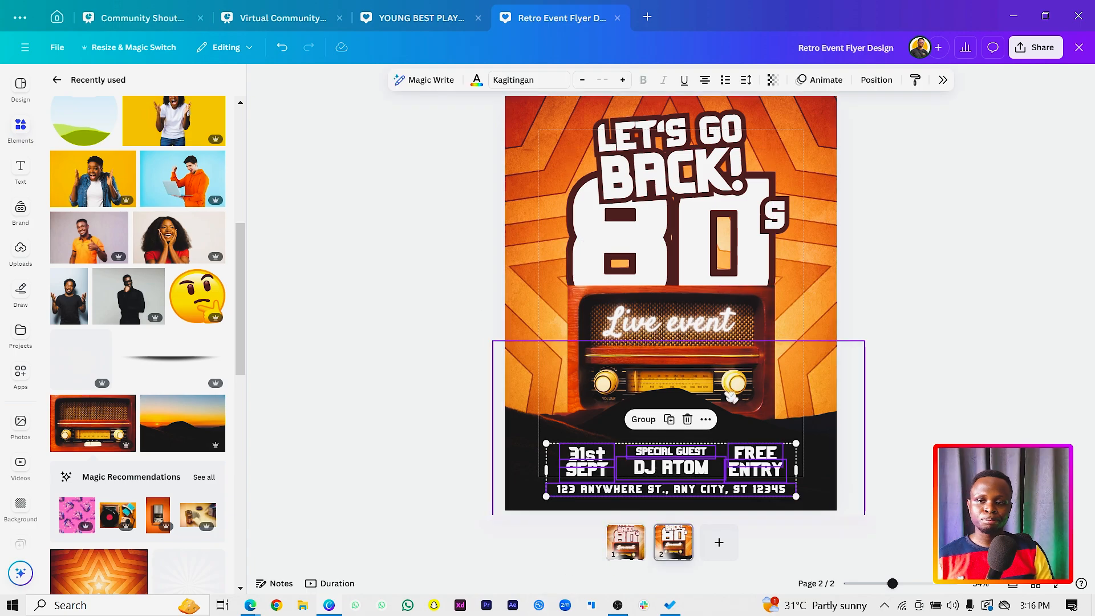
pyautogui.click(434, 431)
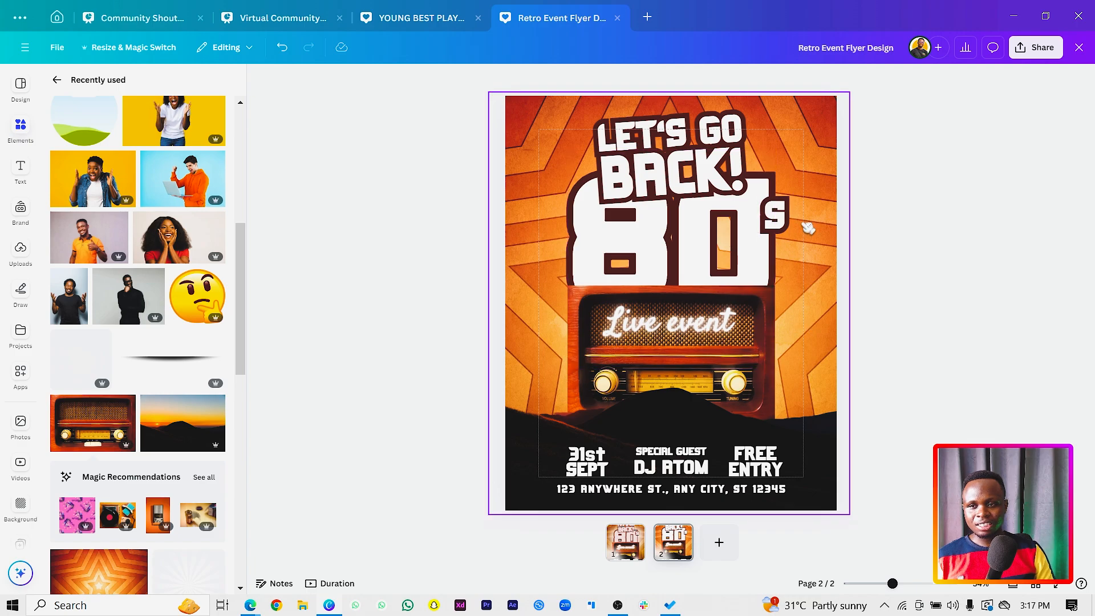
# Adjust the star background image to brightness -21, contrast 14 and saturation 27.
pyautogui.click(818, 250)
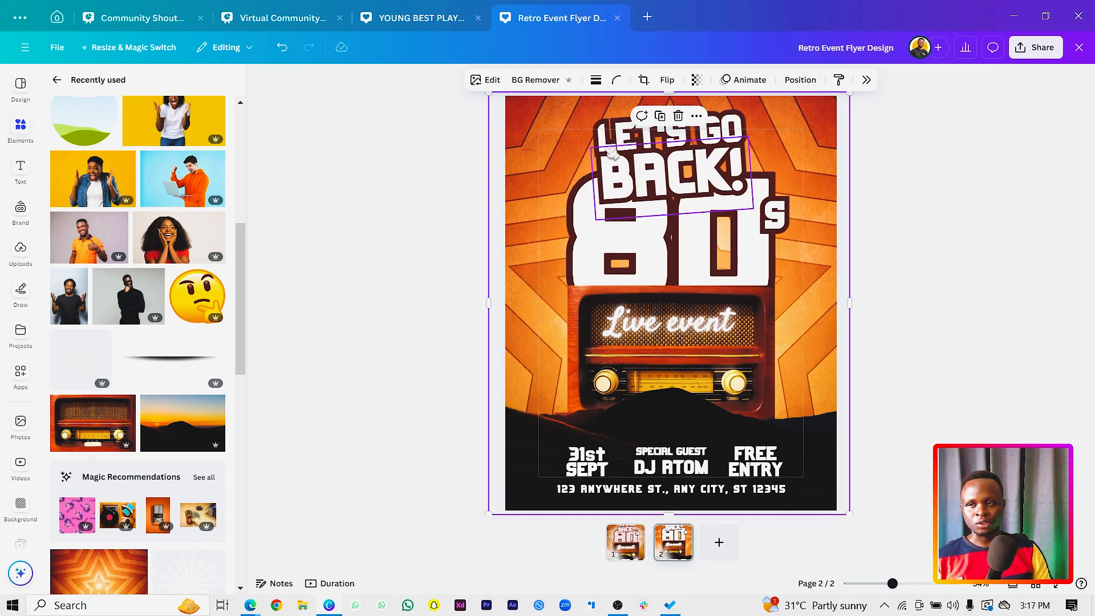
pyautogui.click(490, 80)
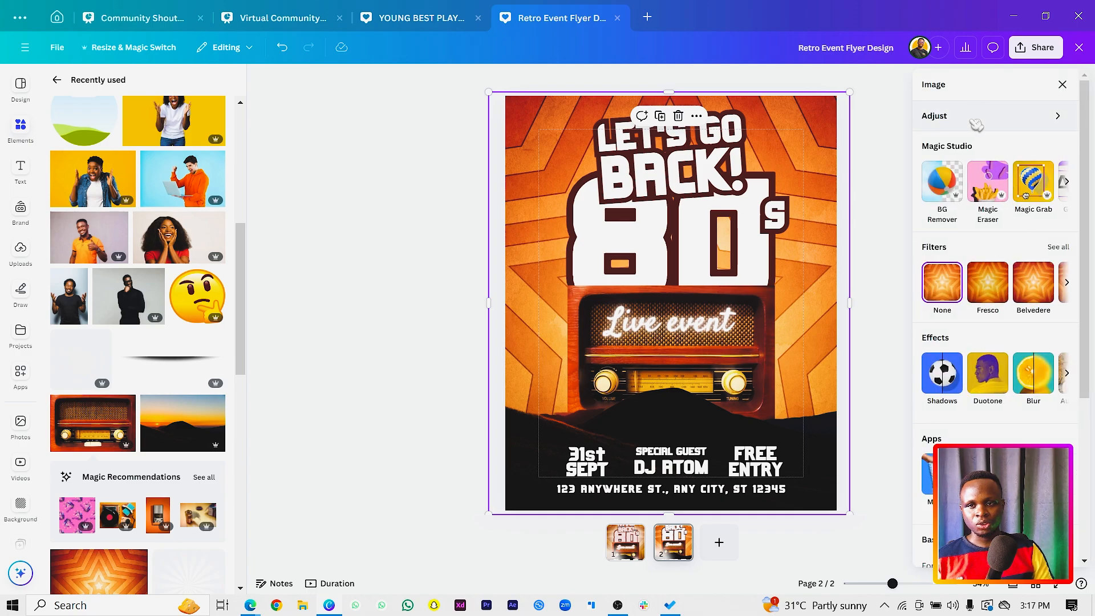
pyautogui.click(976, 117)
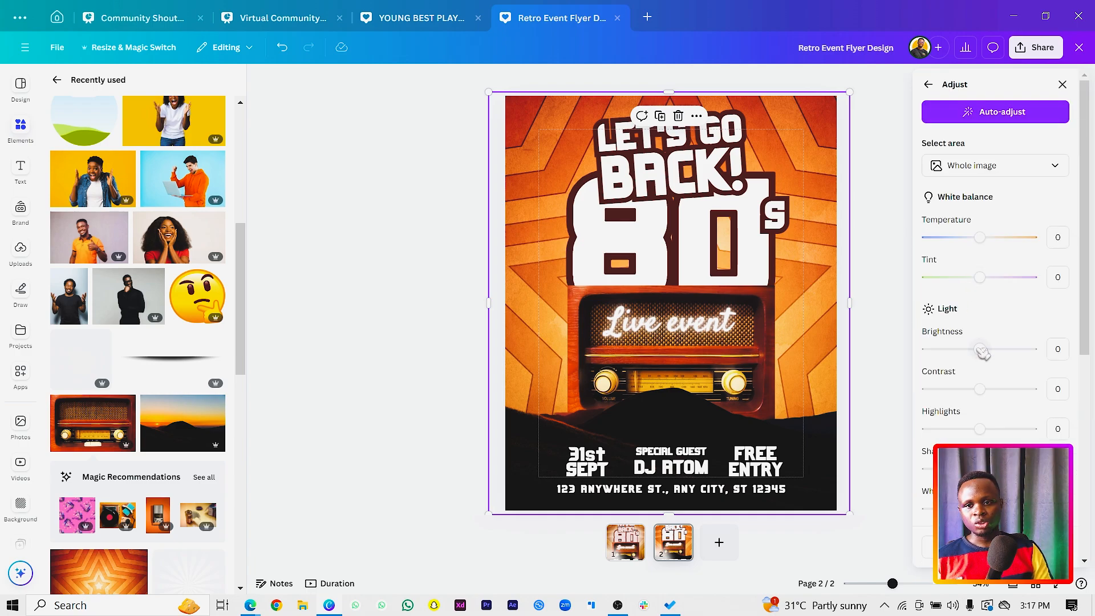
pyautogui.moveTo(982, 352); pyautogui.dragTo(996, 393)
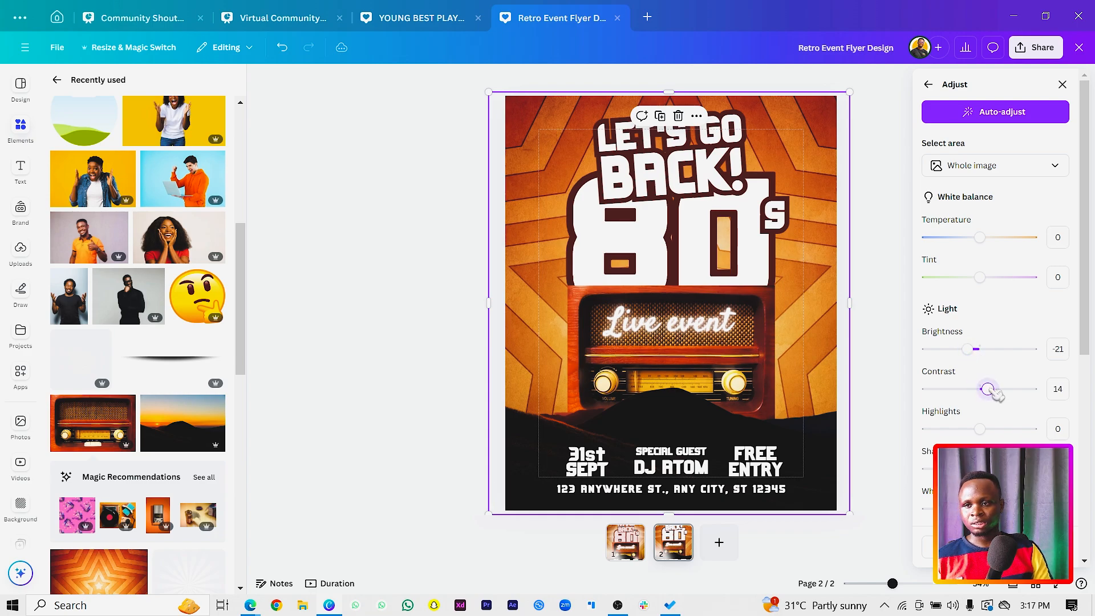
pyautogui.scroll(-6, 1007, 394)
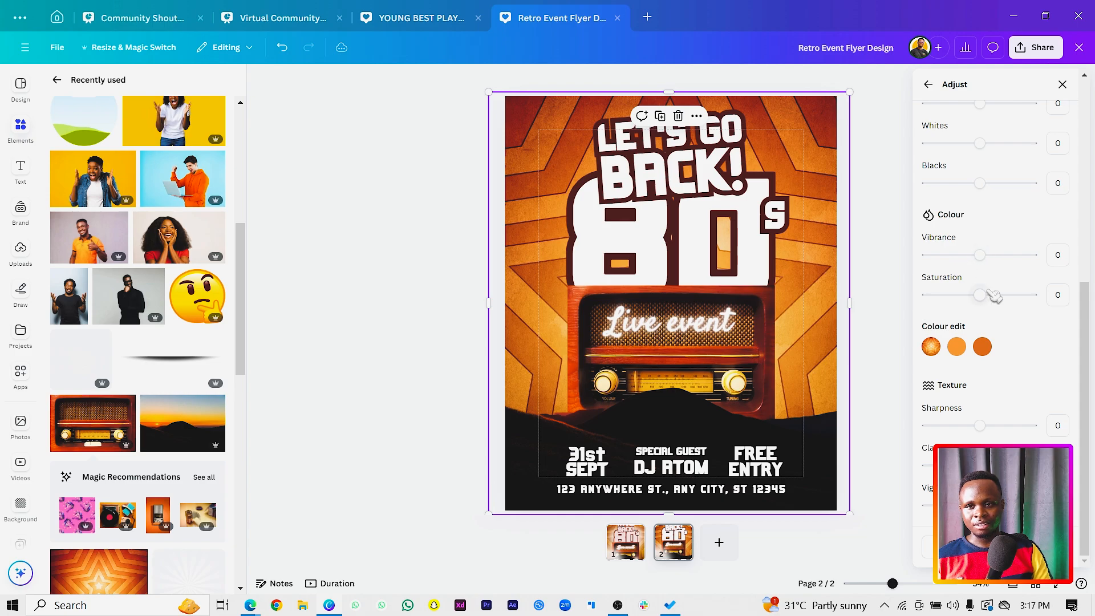
pyautogui.moveTo(1000, 296); pyautogui.dragTo(1011, 297)
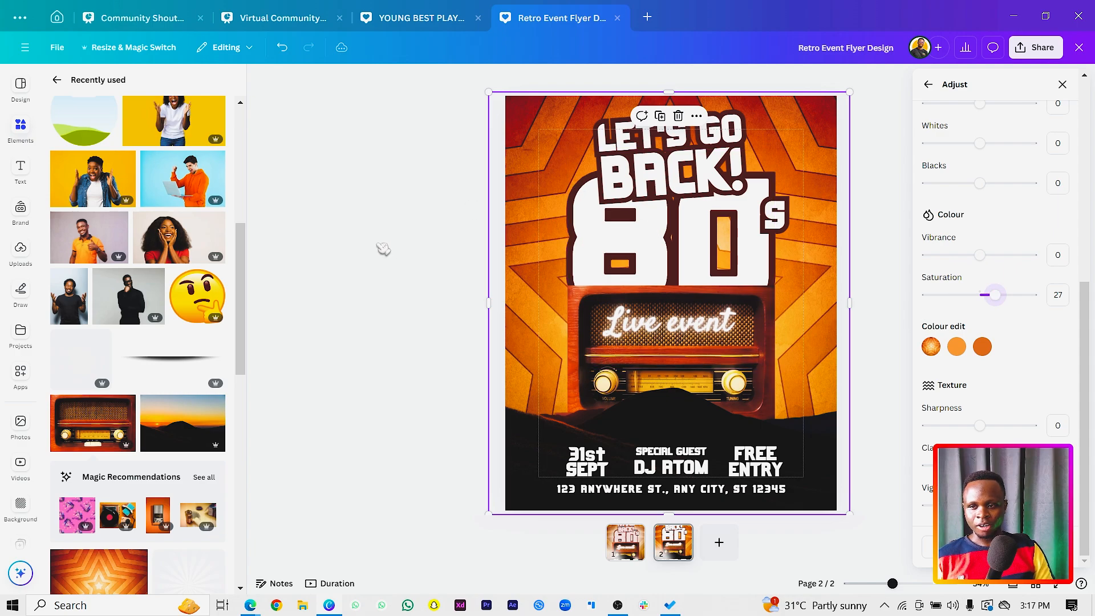
# Search the elements for "light" and add the first white glow graphic to the flyer.
pyautogui.click(527, 269)
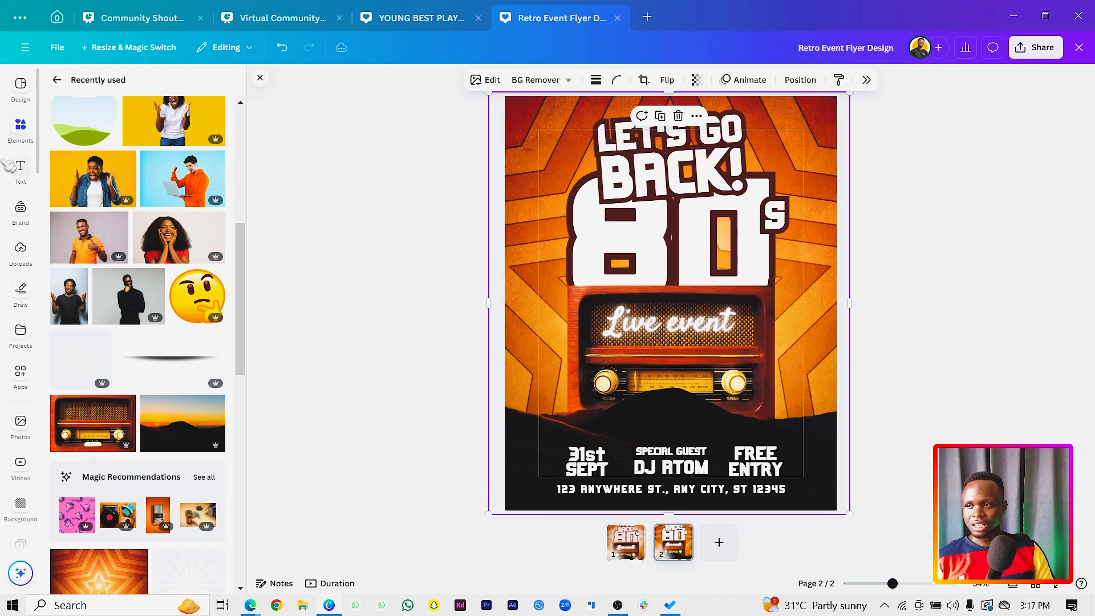
pyautogui.click(60, 79)
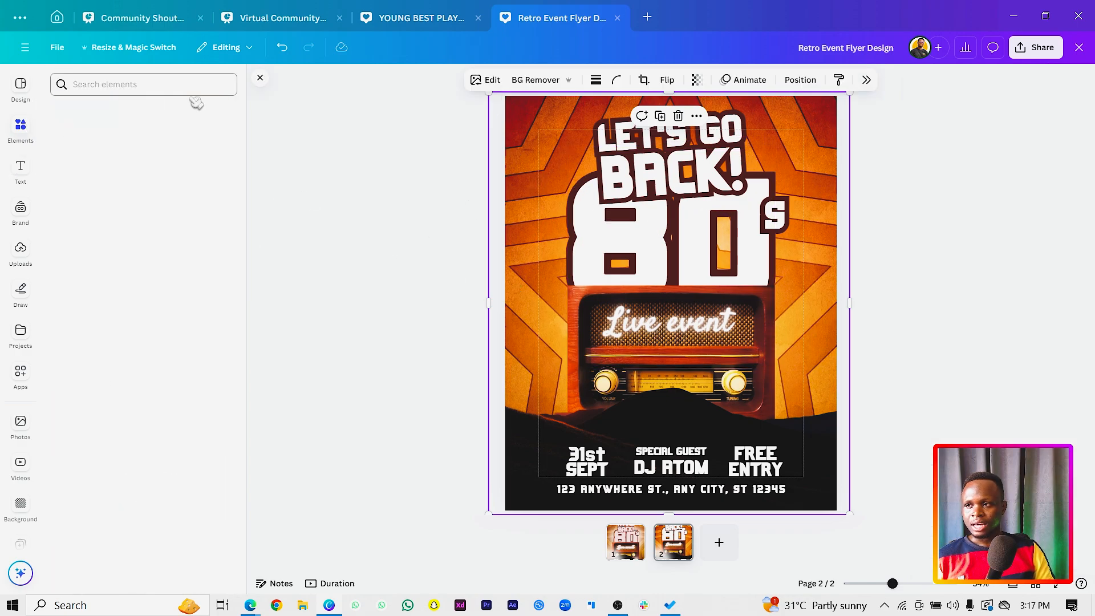
pyautogui.click(223, 86)
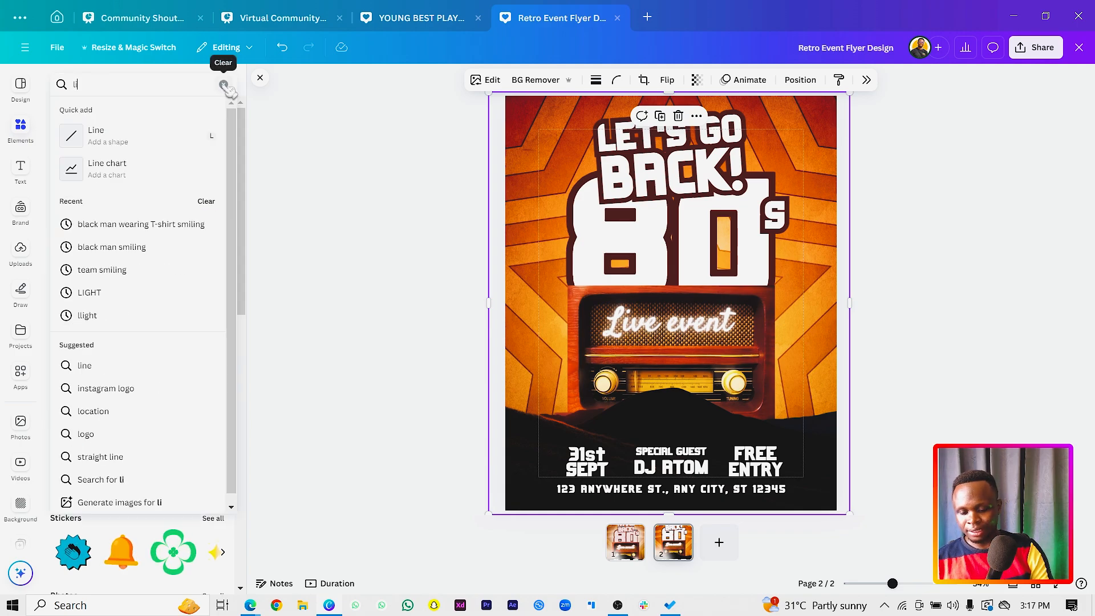
pyautogui.write('light')
pyautogui.press('Return')
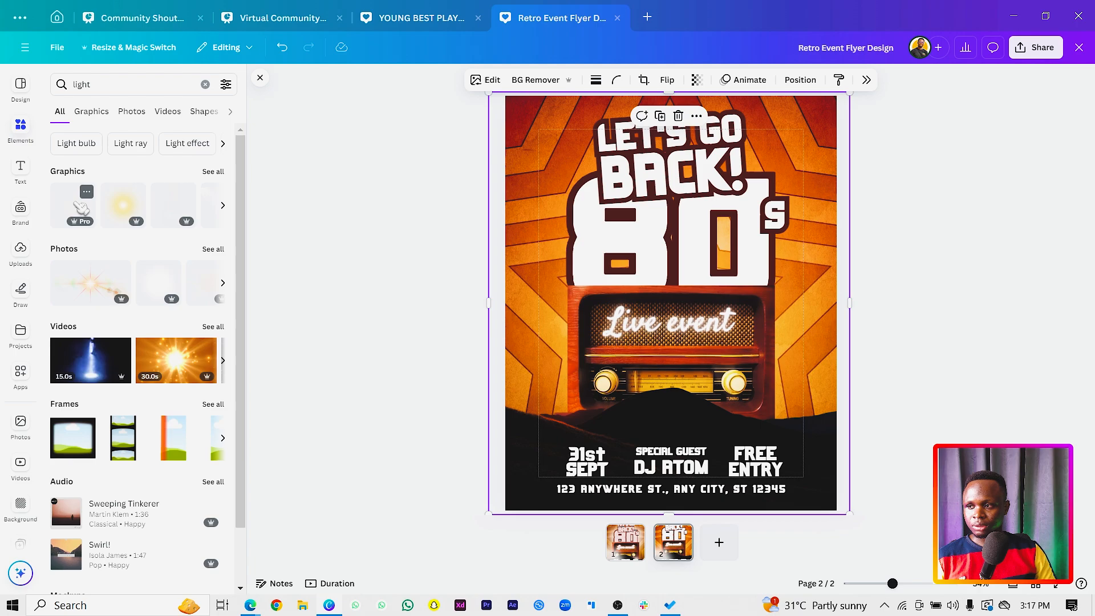
pyautogui.click(79, 208)
# Layer the white glow behind the "80s" title on its left side and place a copy behind its right side.
pyautogui.moveTo(693, 292); pyautogui.dragTo(706, 215)
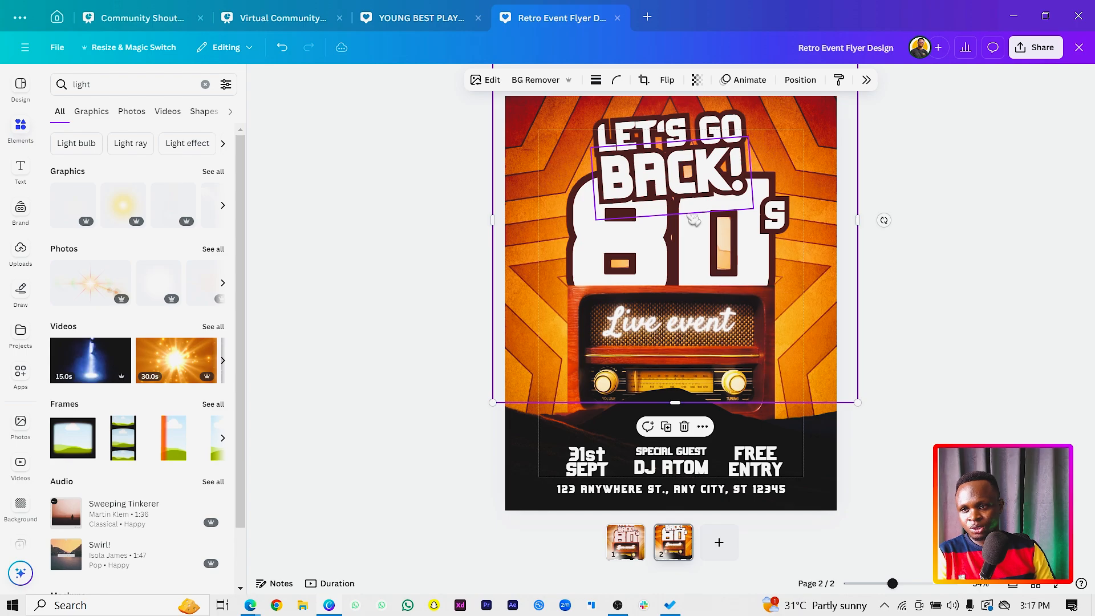
pyautogui.moveTo(545, 215); pyautogui.dragTo(471, 179)
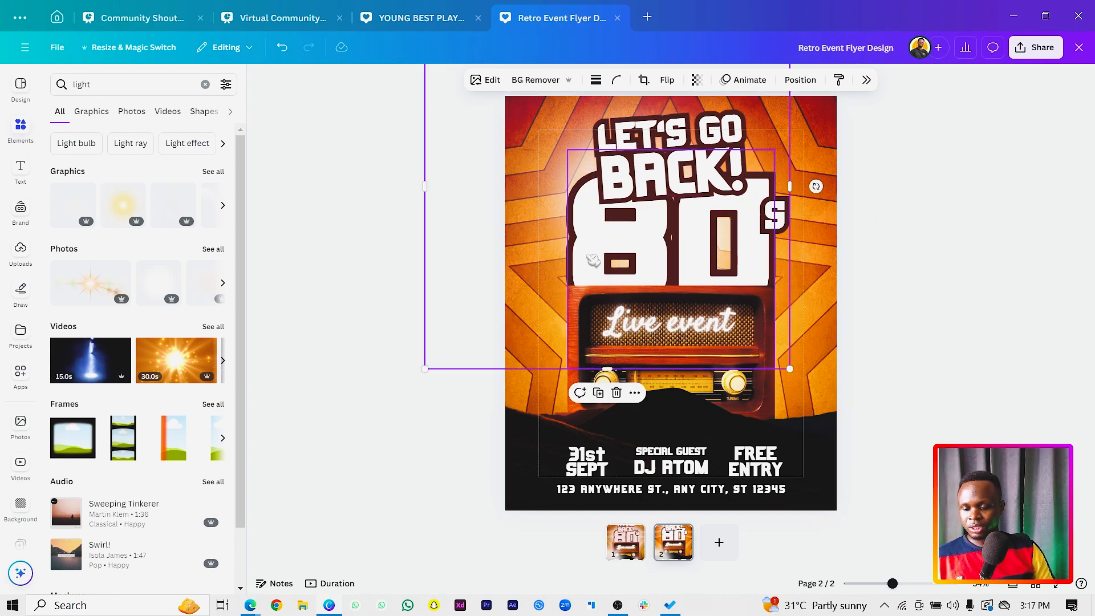
pyautogui.moveTo(539, 158); pyautogui.dragTo(714, 203)
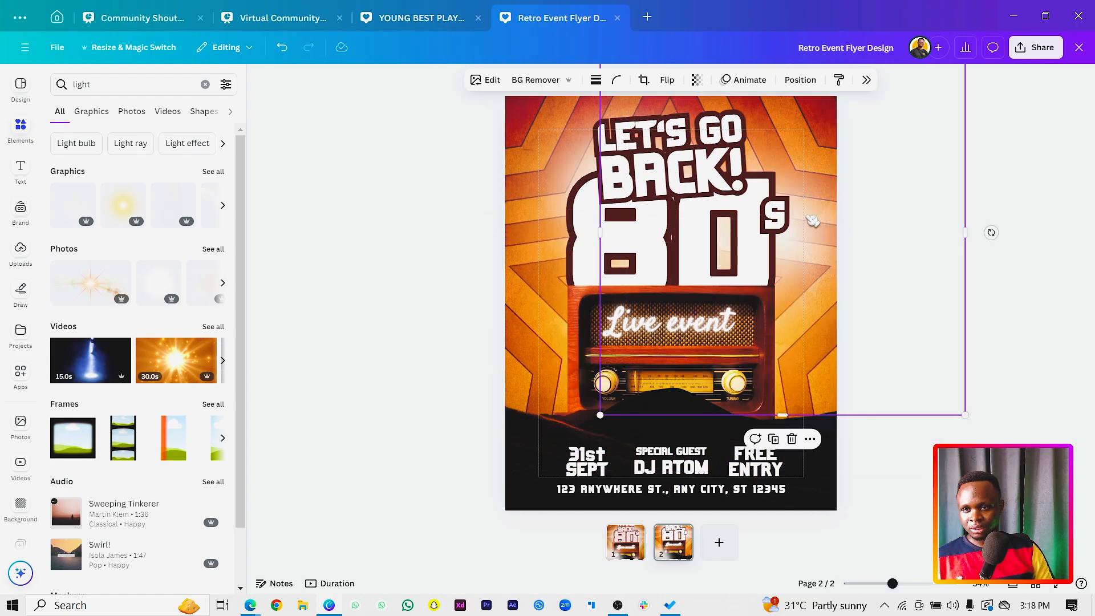
pyautogui.moveTo(813, 222); pyautogui.dragTo(785, 269)
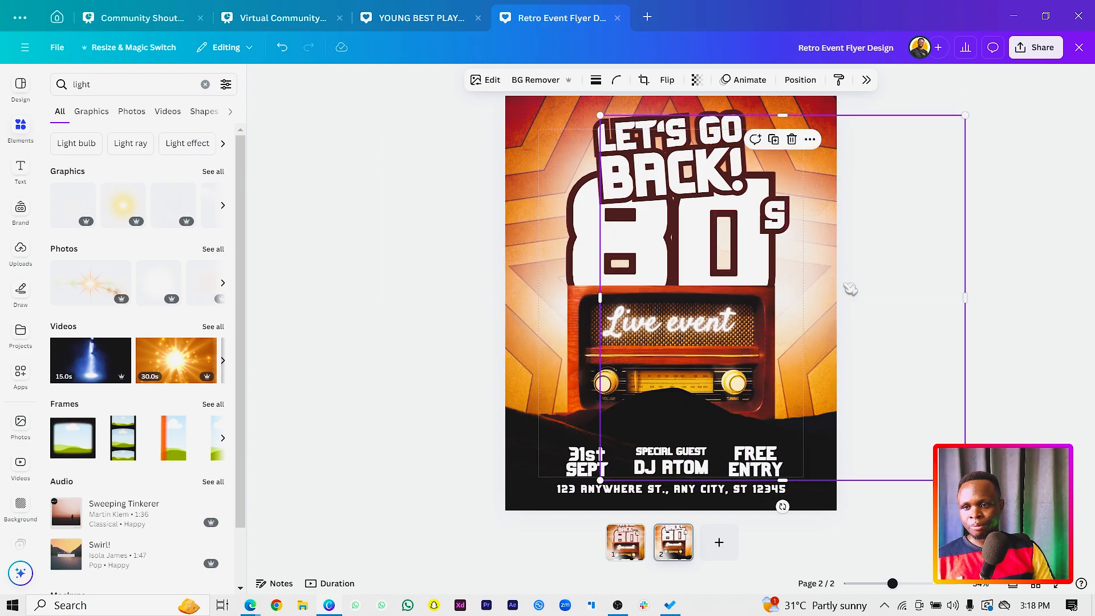
# Place shrunken glow copies behind the hill at both lower corners of the radio, and shift the large right glow slightly inward.
pyautogui.click(847, 285)
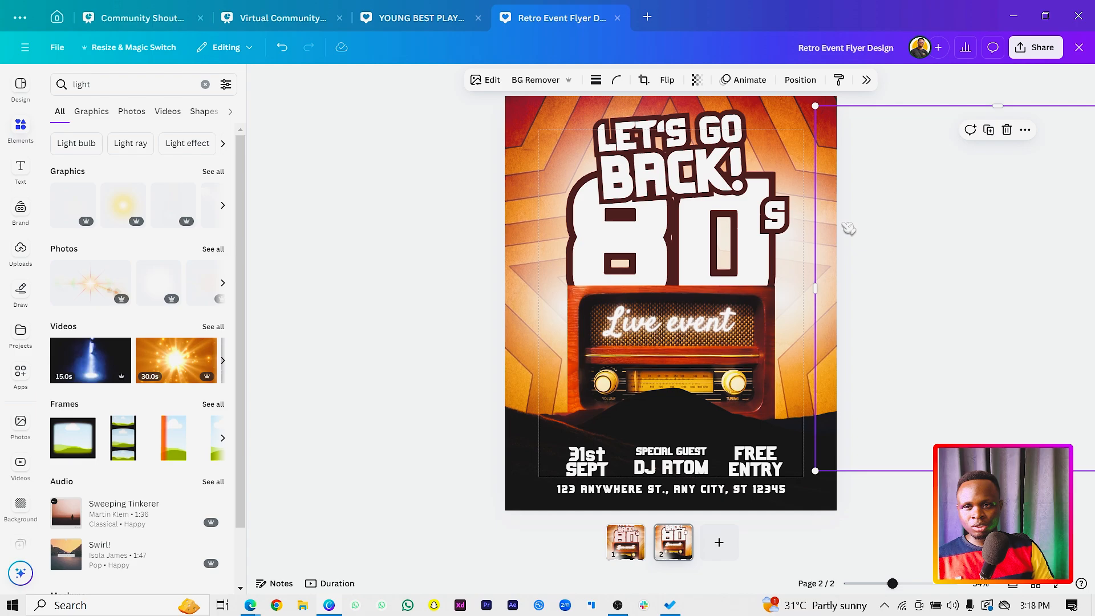
pyautogui.moveTo(832, 203); pyautogui.dragTo(487, 257)
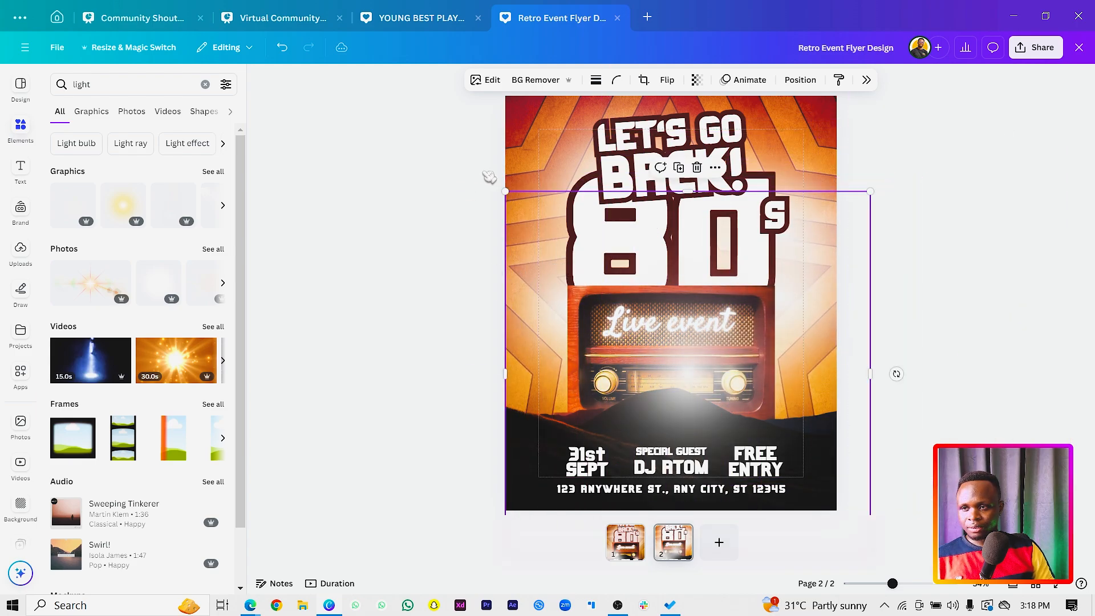
pyautogui.moveTo(503, 192); pyautogui.dragTo(581, 338)
pyautogui.moveTo(718, 374); pyautogui.dragTo(599, 405)
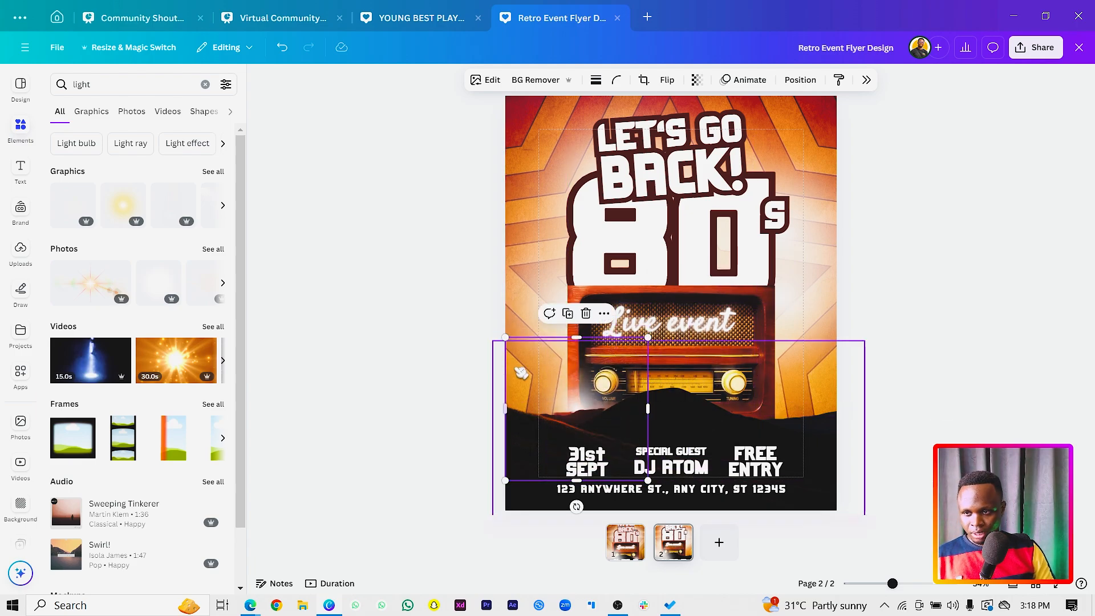
pyautogui.moveTo(537, 371); pyautogui.dragTo(729, 375)
pyautogui.click(398, 243)
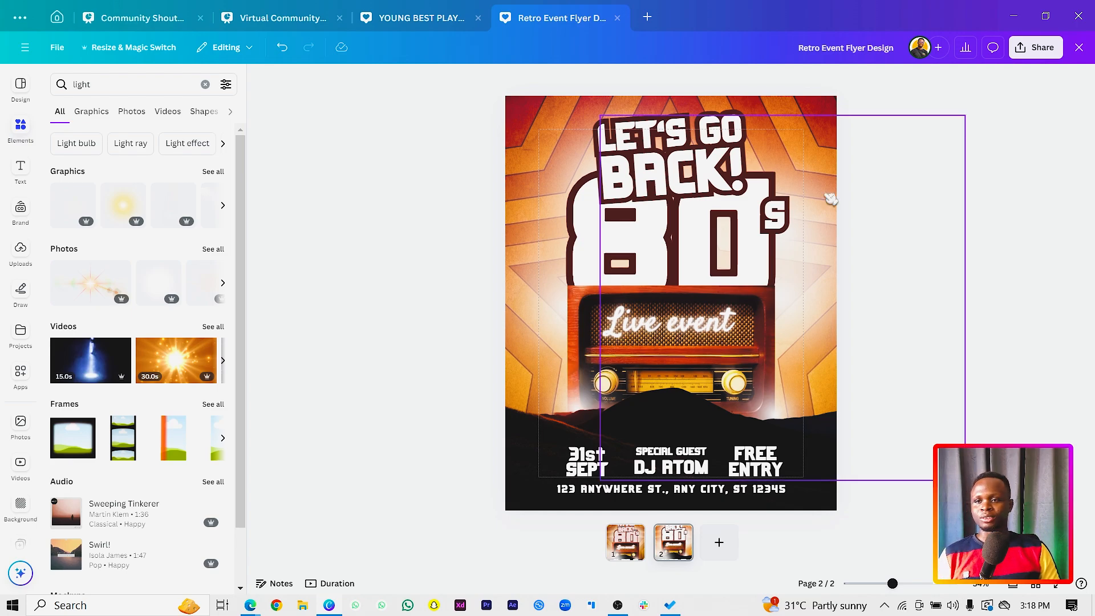
pyautogui.moveTo(833, 171); pyautogui.dragTo(802, 167)
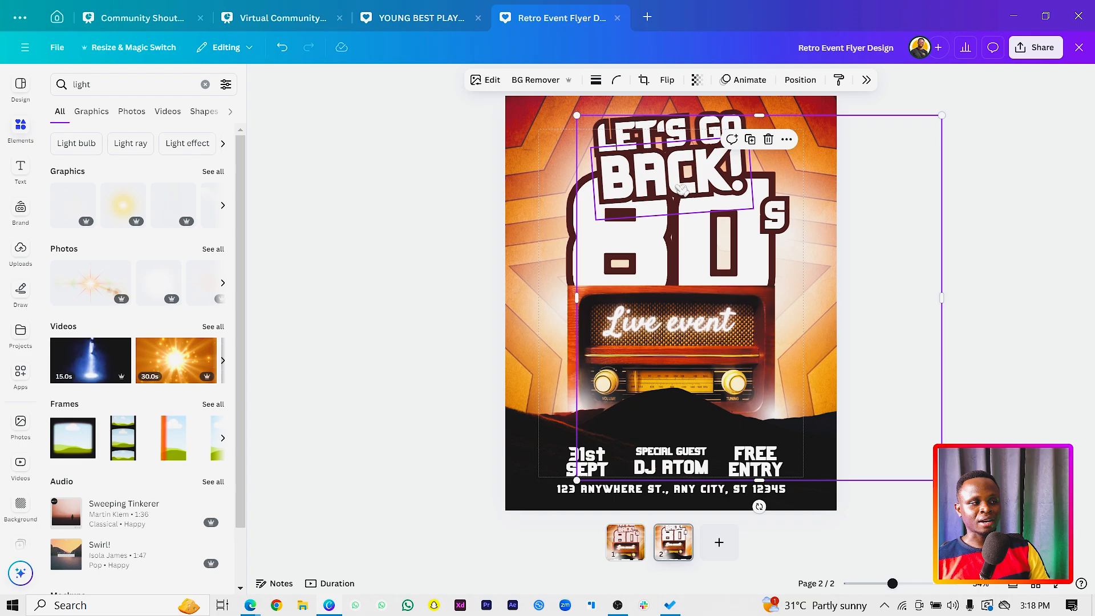